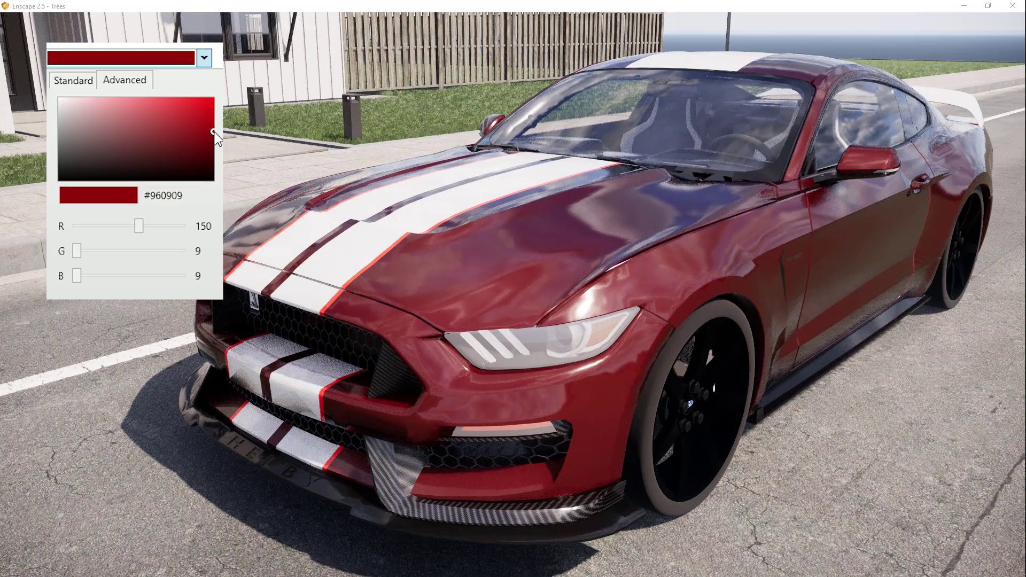
{"action": "mouse_move", "coordinate": [131, 226]}
{"action": "left_mouse_down"}
{"action": "mouse_move", "coordinate": [149, 226]}
{"action": "mouse_move", "coordinate": [126, 227]}
{"action": "left_mouse_up"}
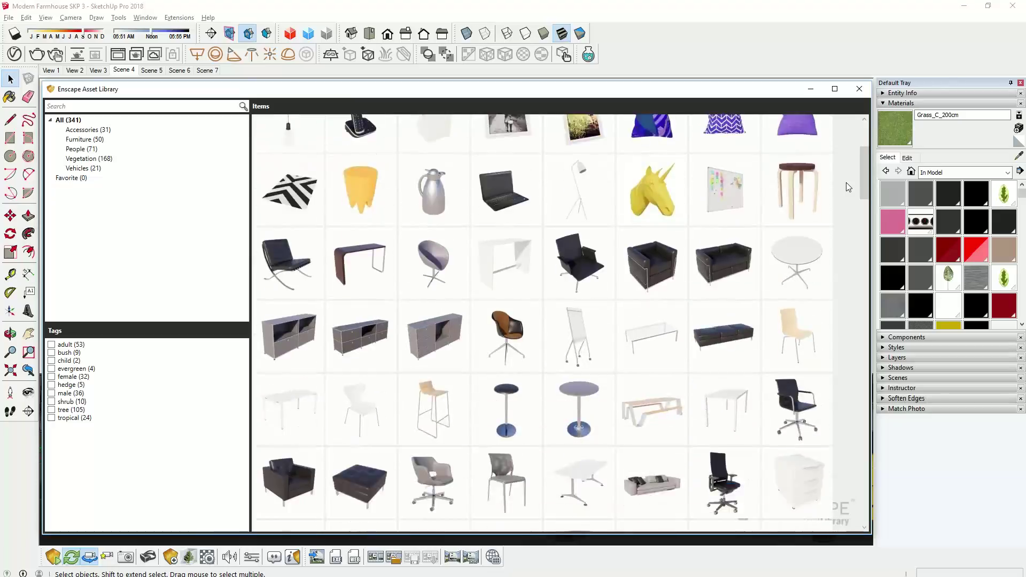
{"action": "scroll", "coordinate": [845, 182], "scroll_direction": "down", "scroll_amount": 4}
{"action": "scroll", "coordinate": [845, 181], "scroll_direction": "up", "scroll_amount": 15}
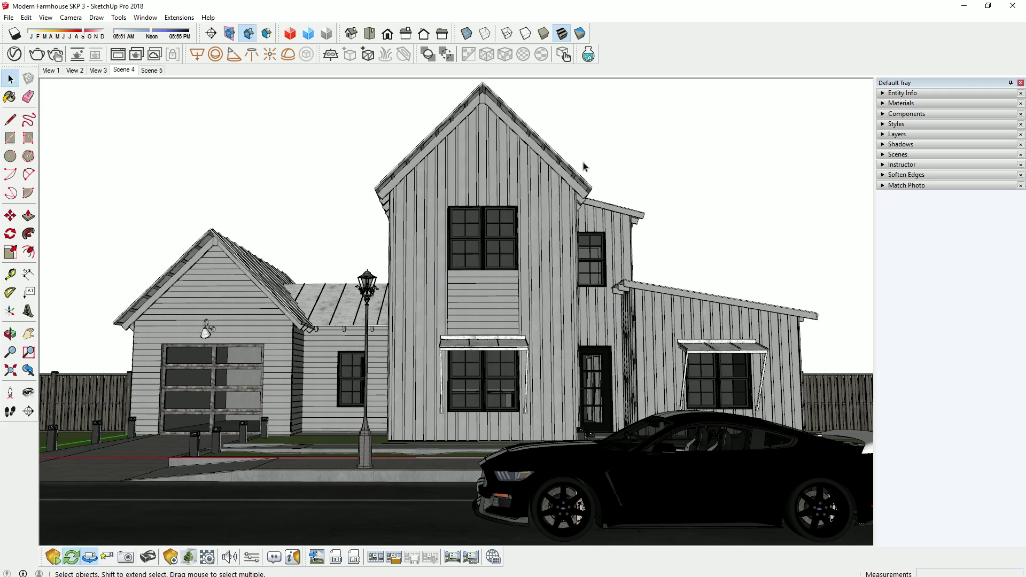
Open the Enscape material editor, look through the project's materials and filter the list by "meta"
{"action": "left_click", "coordinate": [208, 557]}
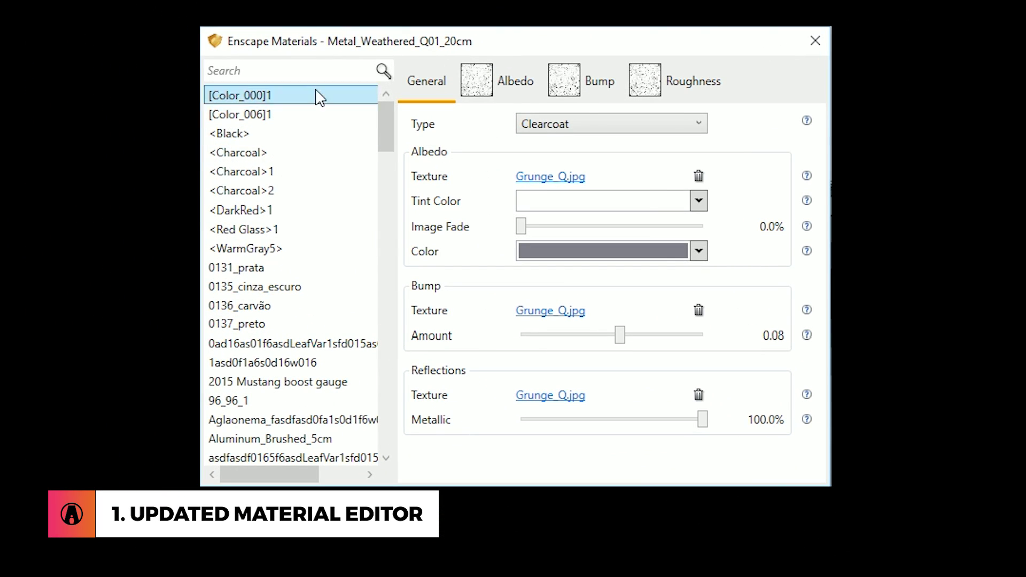
{"action": "scroll", "coordinate": [300, 131], "scroll_direction": "down", "scroll_amount": 8}
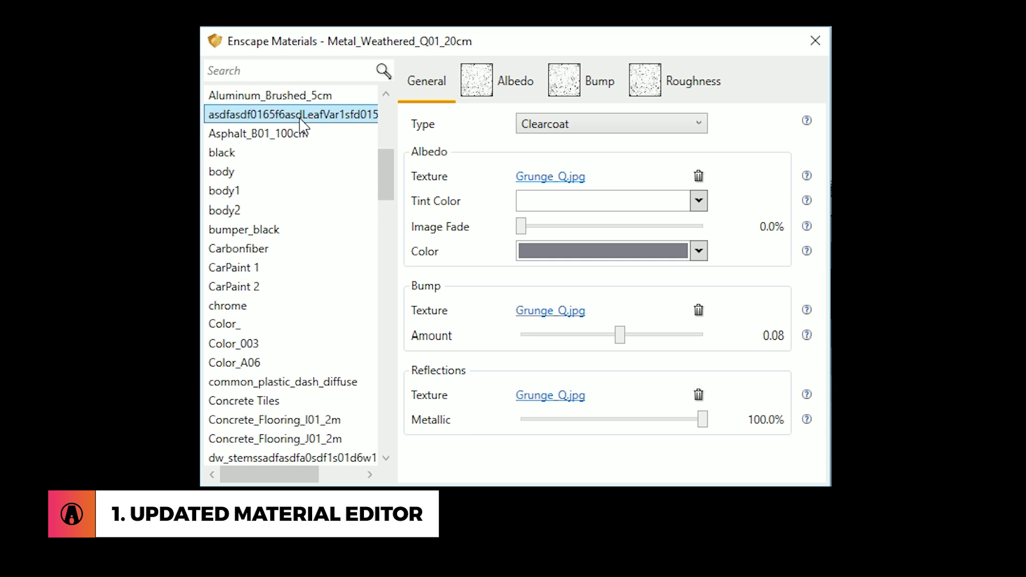
{"action": "scroll", "coordinate": [303, 126], "scroll_direction": "down", "scroll_amount": 16}
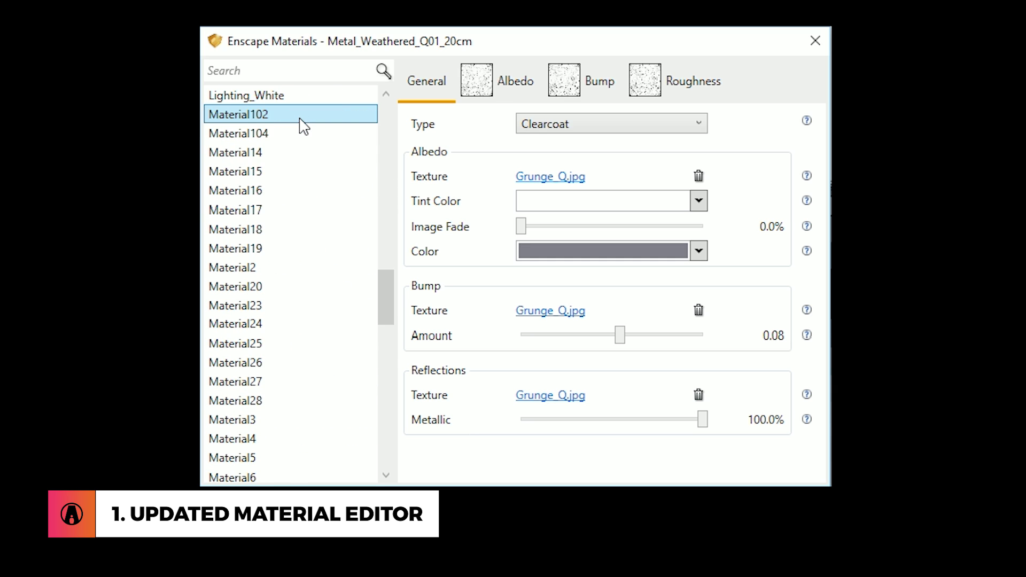
{"action": "scroll", "coordinate": [303, 125], "scroll_direction": "down", "scroll_amount": 3}
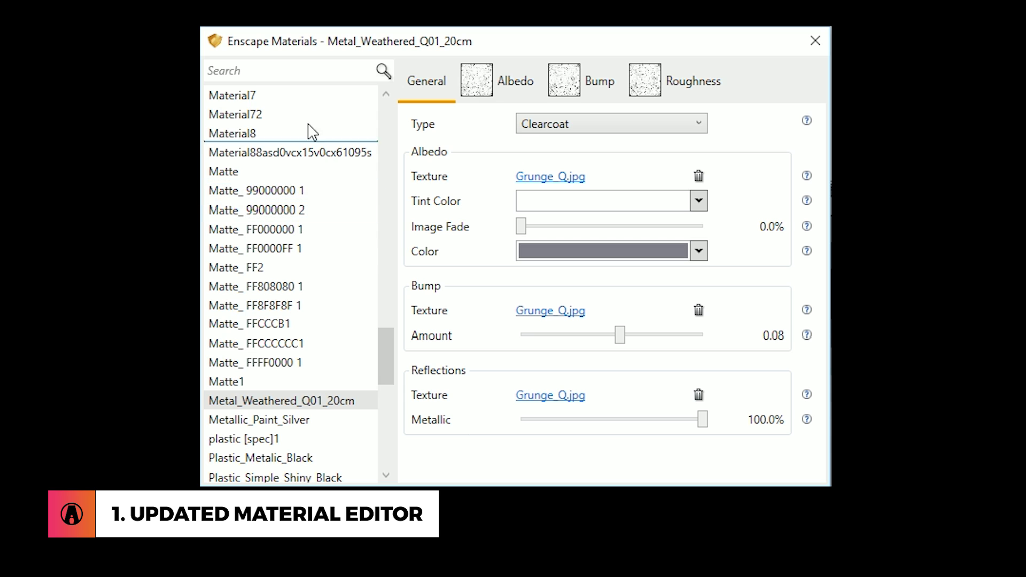
{"action": "type", "text": "meta"}
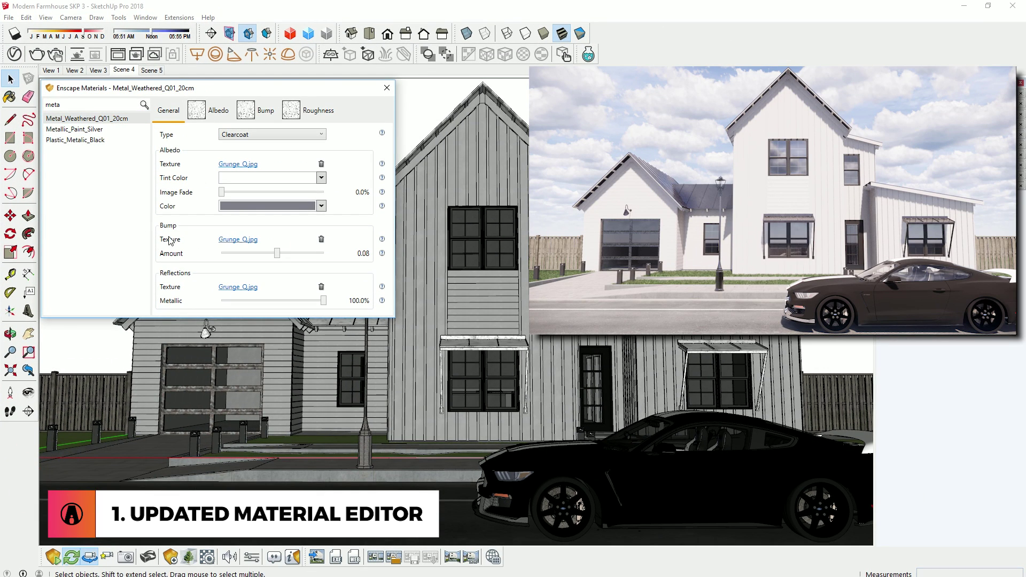
Find CarPaint 1 by filtering the materials with "car", and set its type to Clearcoat while viewing Scene 5
{"action": "left_click_drag", "start_coordinate": [324, 300], "coordinate": [339, 314]}
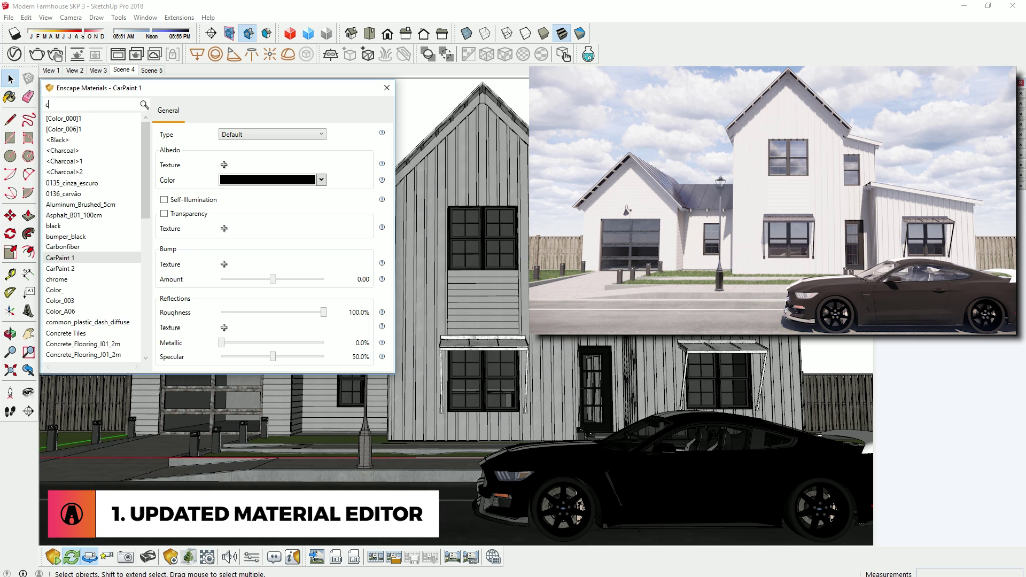
{"action": "type", "text": "ar"}
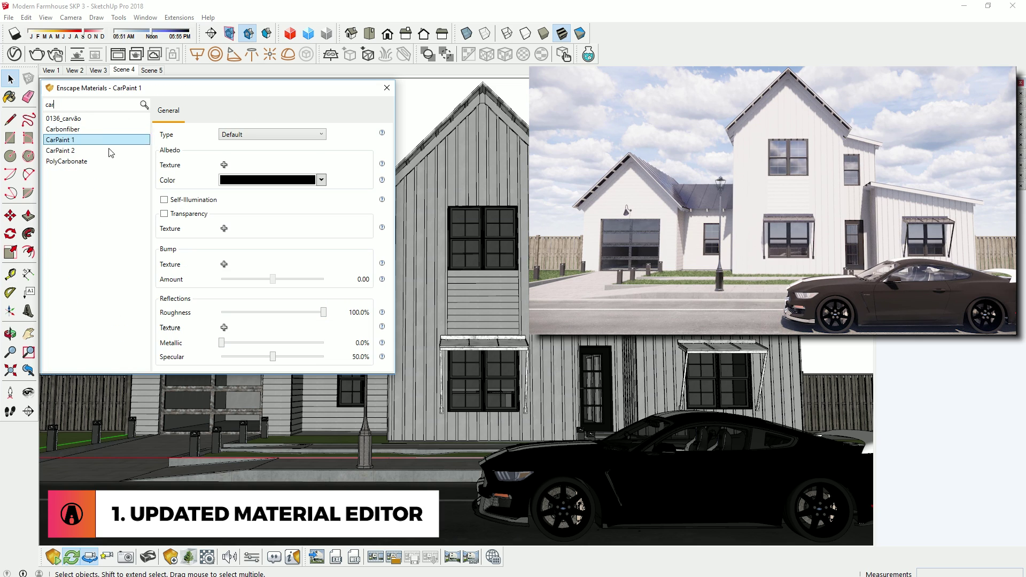
{"action": "left_click_drag", "start_coordinate": [324, 313], "coordinate": [377, 323]}
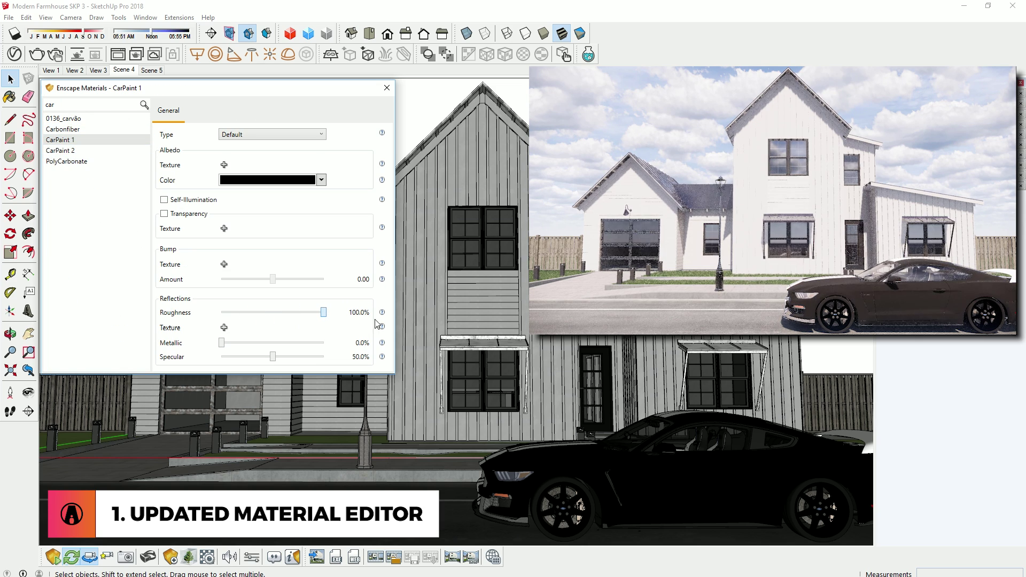
{"action": "left_click", "coordinate": [152, 70]}
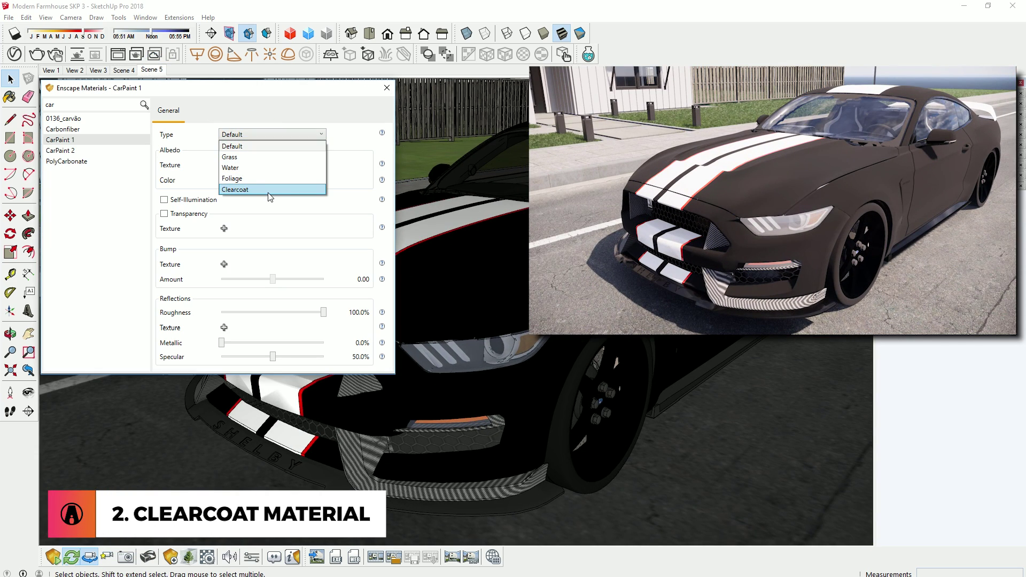
{"action": "left_click", "coordinate": [269, 192]}
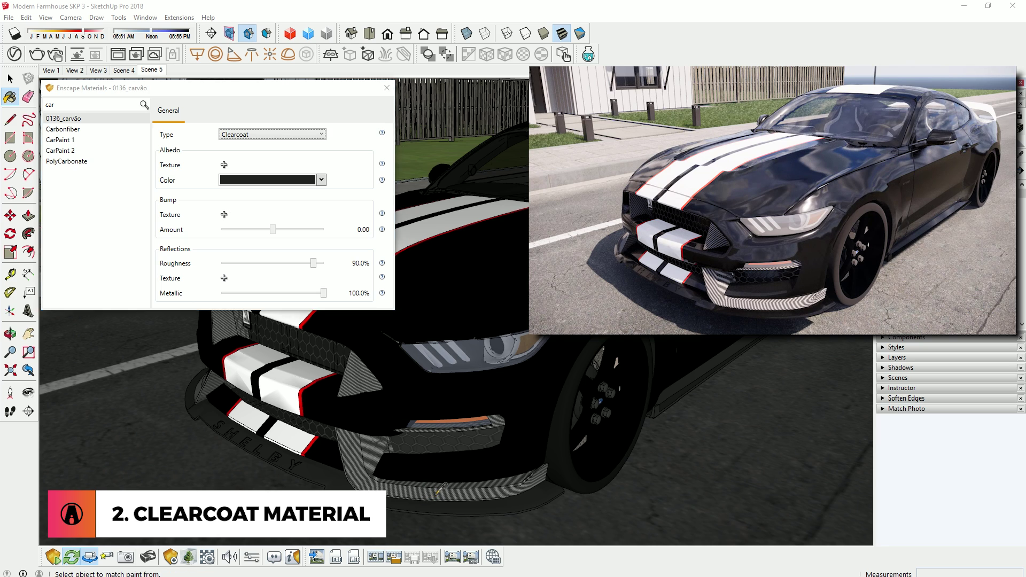
Sample the carbon fiber trim on the car's front bumper and set the Carbonfiber material's type to Clearcoat
{"action": "left_click", "coordinate": [438, 490], "text": "alt"}
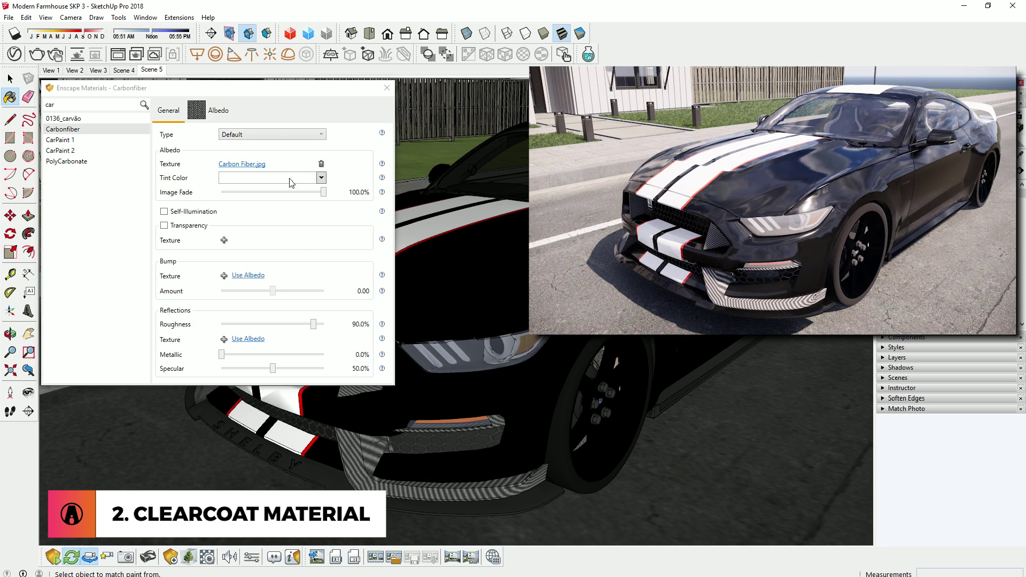
{"action": "left_click", "coordinate": [284, 136]}
{"action": "left_click", "coordinate": [274, 190]}
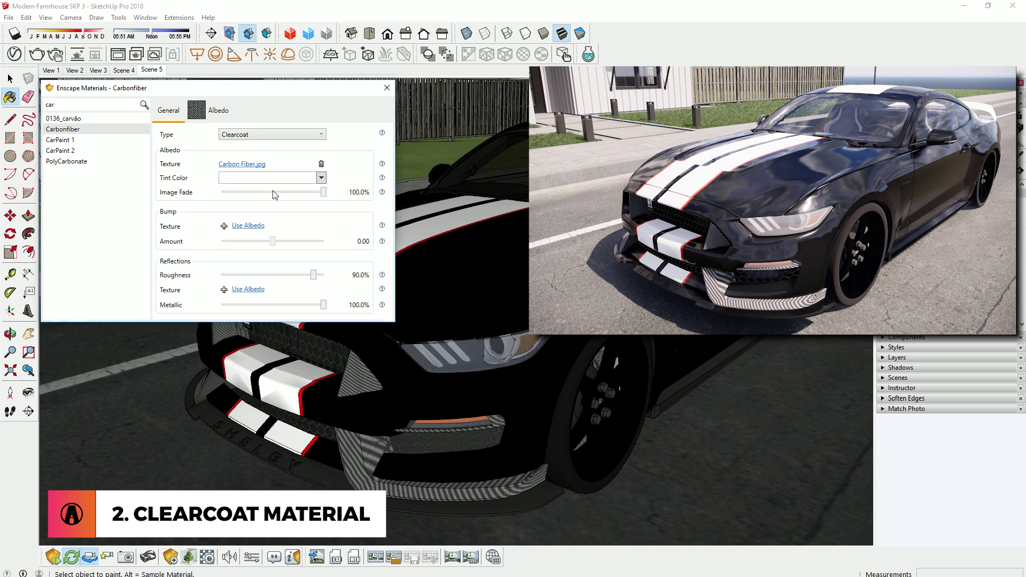
Sample the car body's CarPaint 1 material and set its albedo color to red, fine-tuned to #AD0303
{"action": "left_click", "coordinate": [449, 290], "text": "alt"}
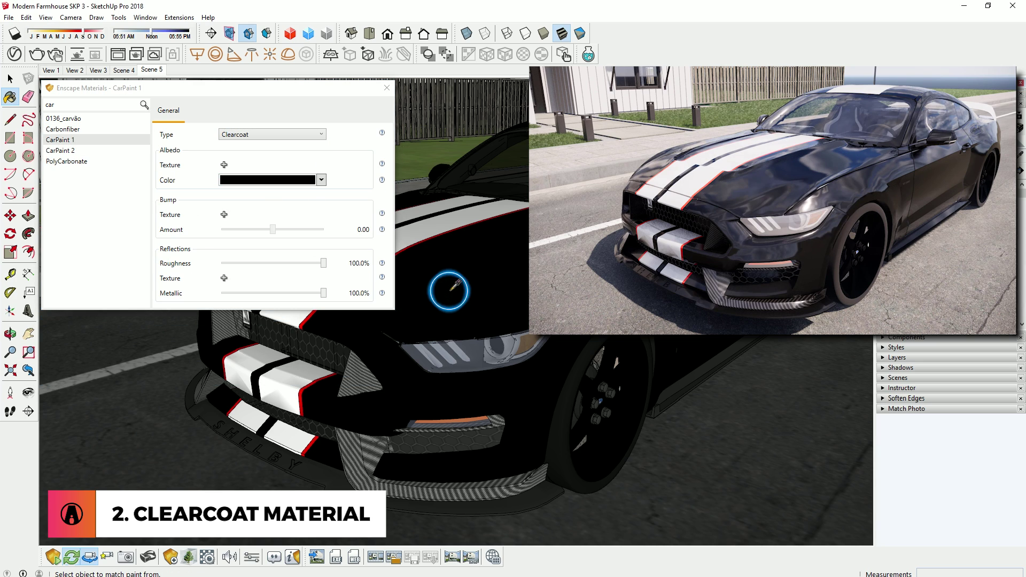
{"action": "left_click", "coordinate": [313, 183]}
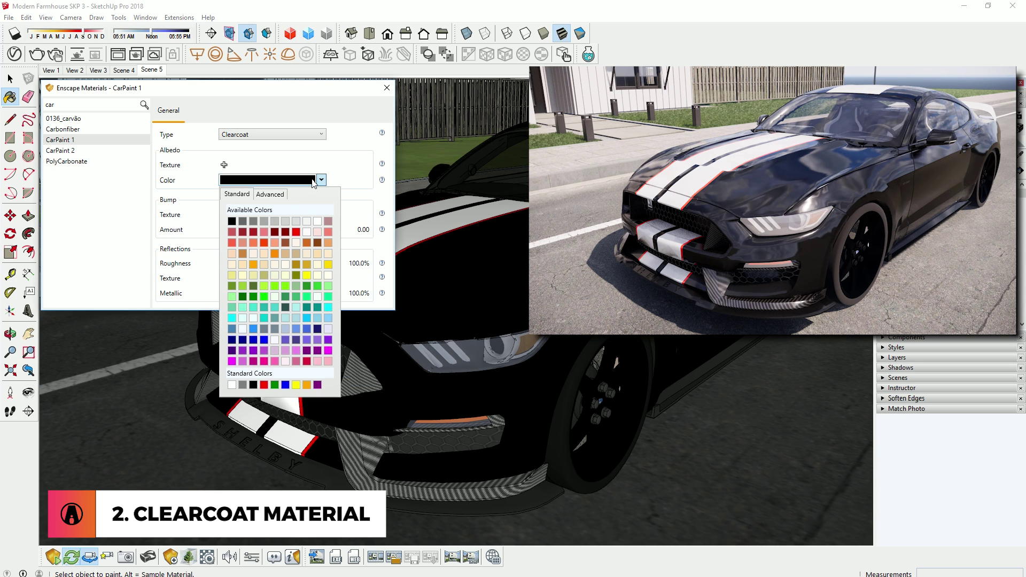
{"action": "left_click", "coordinate": [295, 232]}
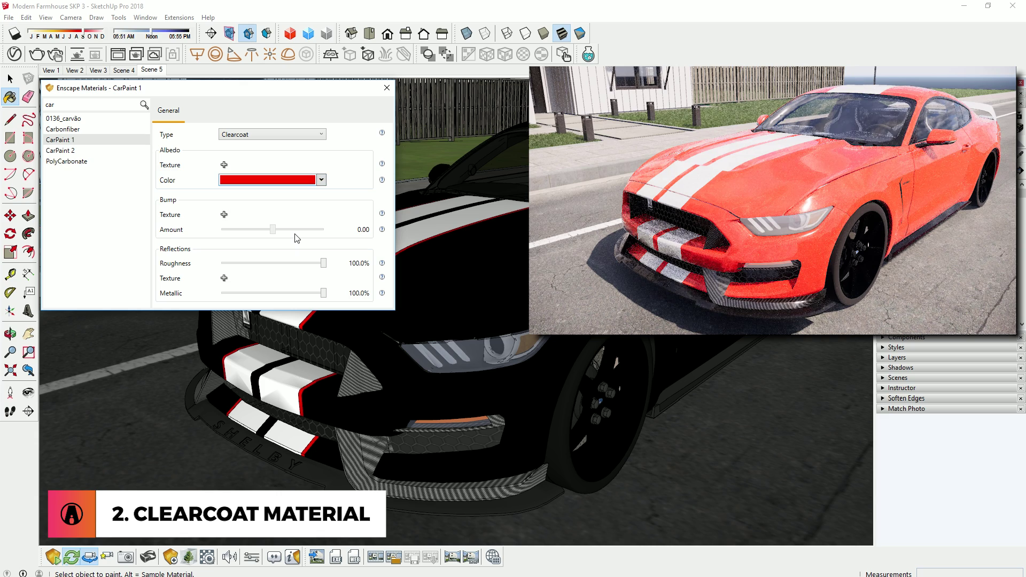
{"action": "left_click", "coordinate": [285, 181]}
{"action": "left_click", "coordinate": [271, 194]}
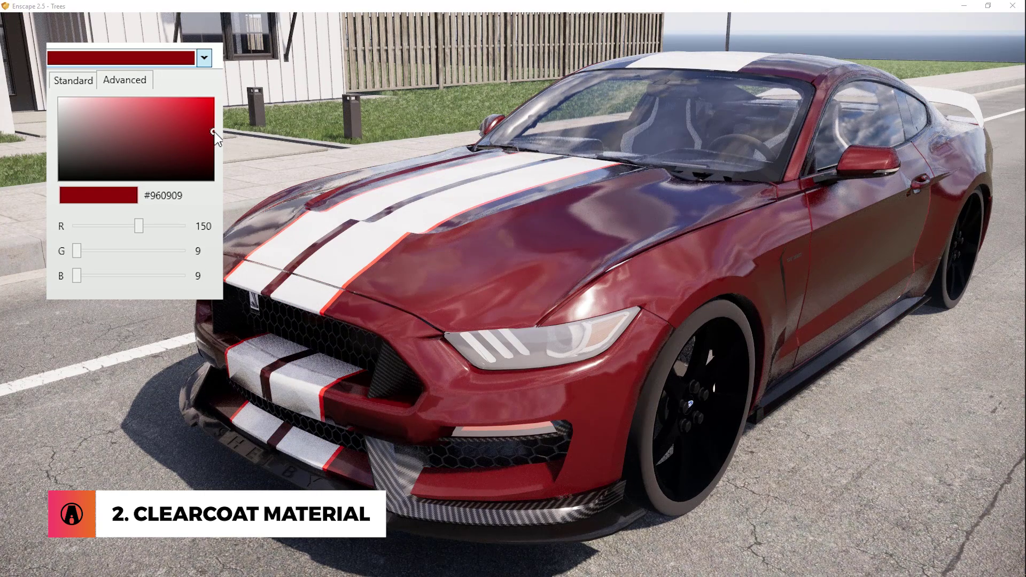
{"action": "mouse_move", "coordinate": [212, 136]}
{"action": "left_mouse_down"}
{"action": "mouse_move", "coordinate": [219, 141]}
{"action": "mouse_move", "coordinate": [216, 124]}
{"action": "left_mouse_up"}
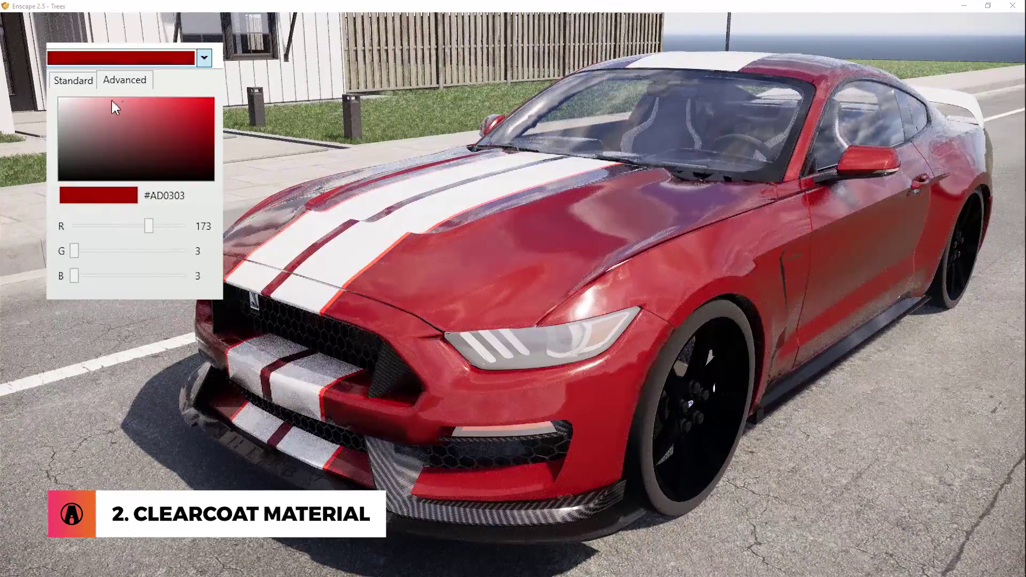
Try a dark navy, #17143B, as the car body color and settle on the golden yellow #C9AA00
{"action": "left_click_drag", "start_coordinate": [149, 227], "coordinate": [125, 227]}
{"action": "left_click_drag", "start_coordinate": [73, 275], "coordinate": [128, 274]}
{"action": "left_click_drag", "start_coordinate": [77, 249], "coordinate": [74, 250]}
{"action": "left_click_drag", "start_coordinate": [127, 227], "coordinate": [79, 228]}
{"action": "mouse_move", "coordinate": [177, 150]}
{"action": "left_mouse_down"}
{"action": "mouse_move", "coordinate": [215, 128]}
{"action": "mouse_move", "coordinate": [165, 159]}
{"action": "left_mouse_up"}
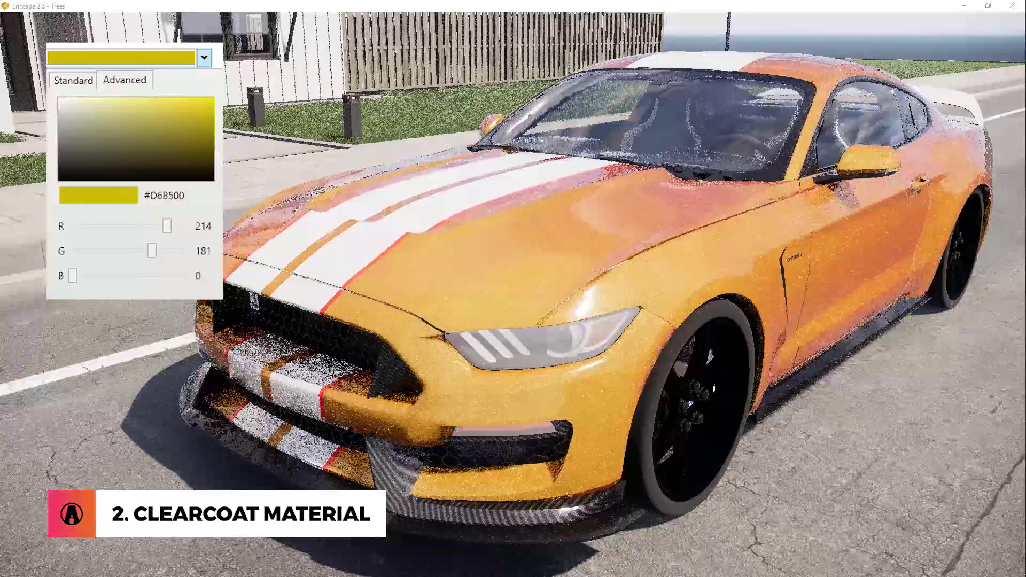
{"action": "left_click_drag", "start_coordinate": [216, 110], "coordinate": [216, 114]}
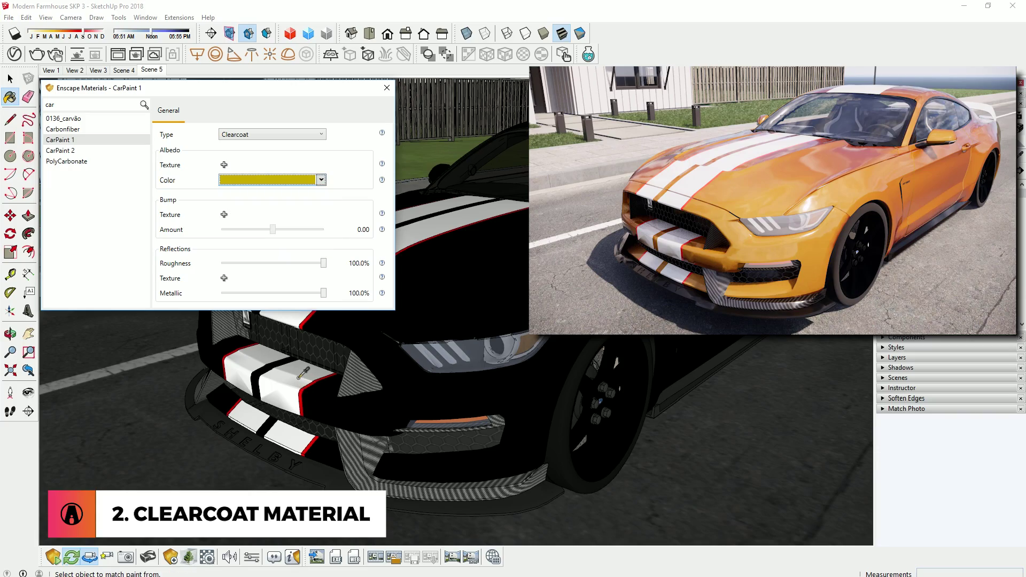
Sample the car's white racing stripes and change the CarPaint 2 color to black
{"action": "left_click", "coordinate": [299, 377]}
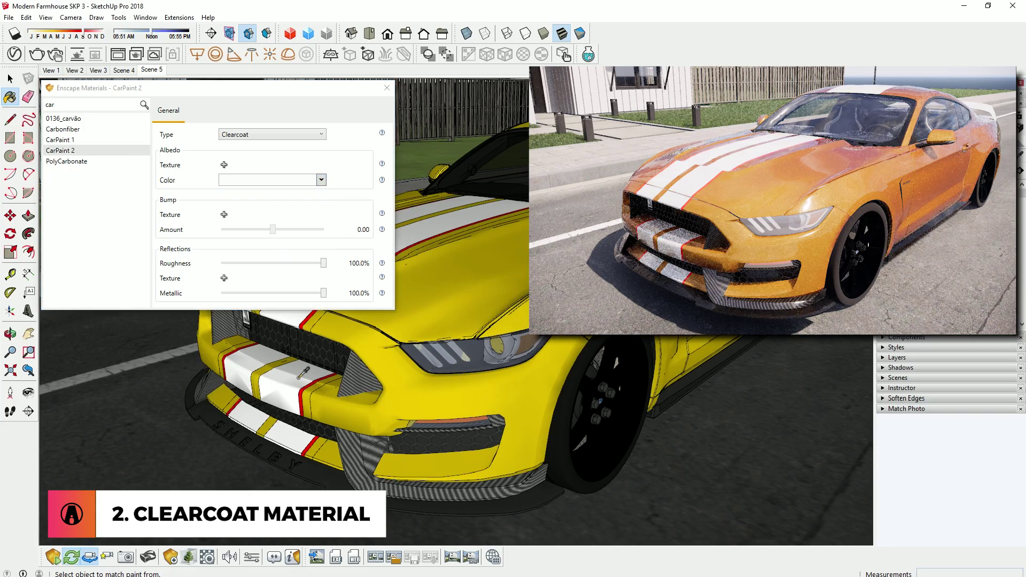
{"action": "left_click", "coordinate": [305, 180]}
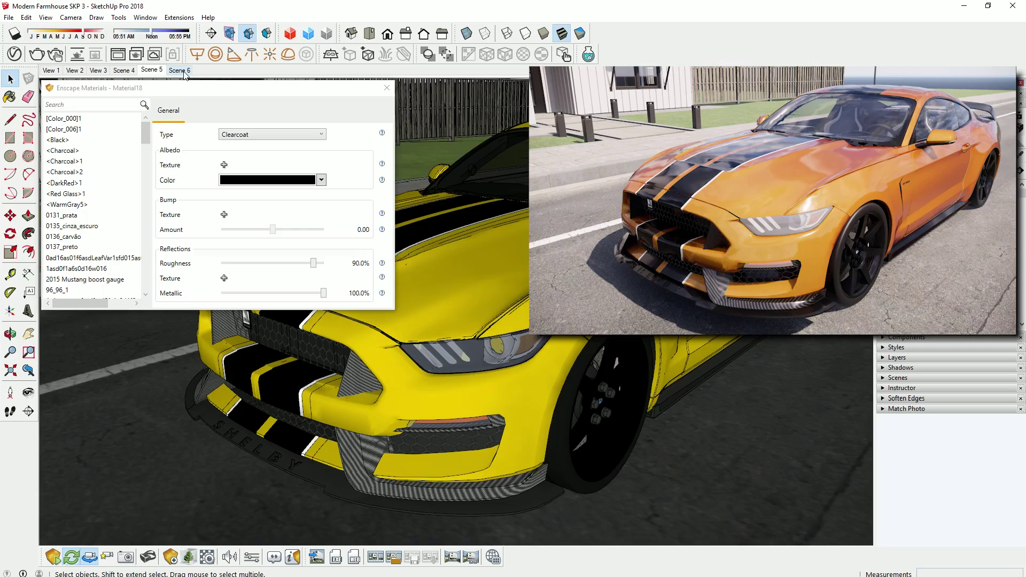
Show Scene 6, sample the lawn's Grass_C_200cm material and set its type to Grass
{"action": "left_click", "coordinate": [184, 71]}
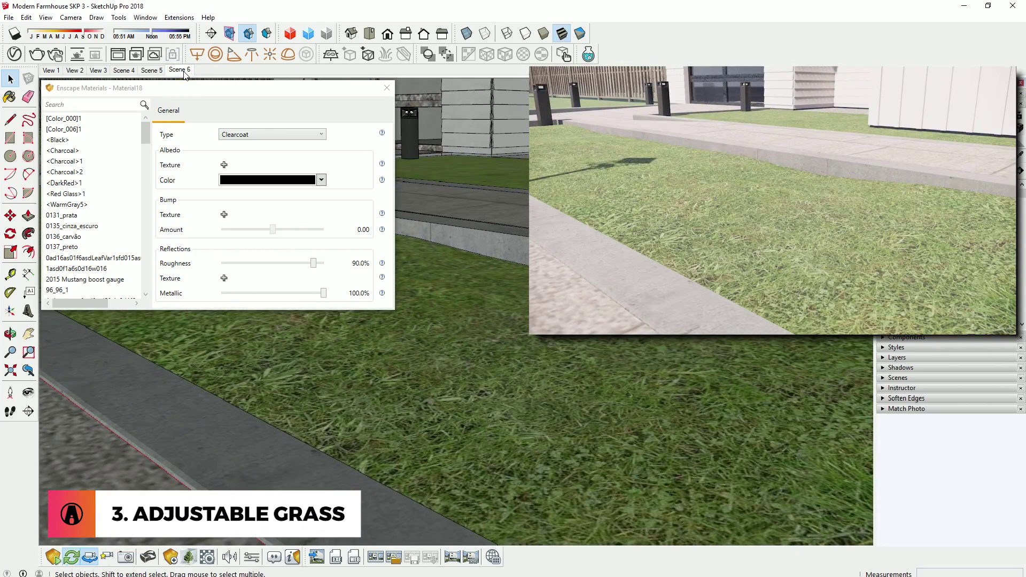
{"action": "left_click", "coordinate": [565, 396], "text": "alt"}
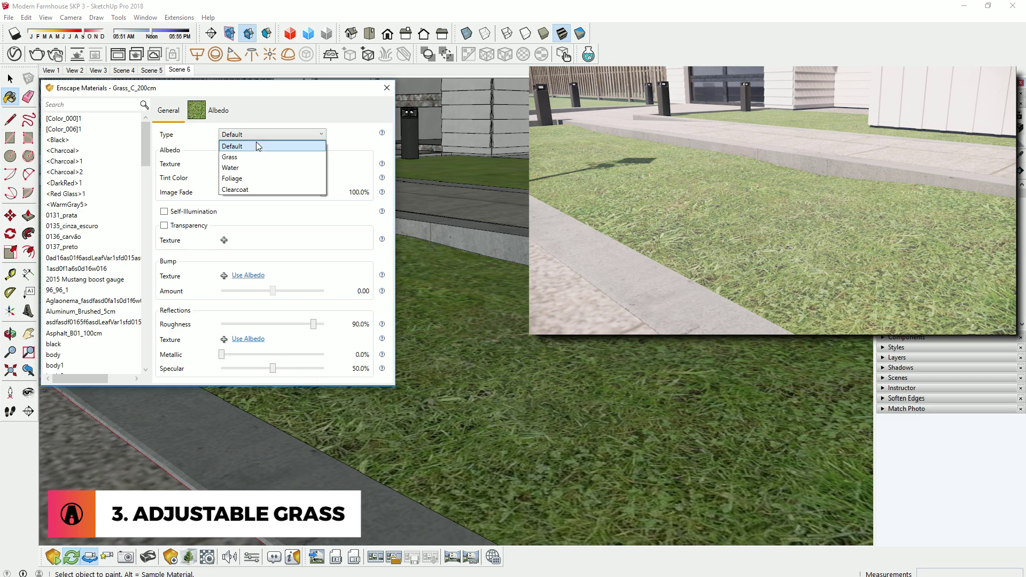
{"action": "left_click", "coordinate": [257, 157]}
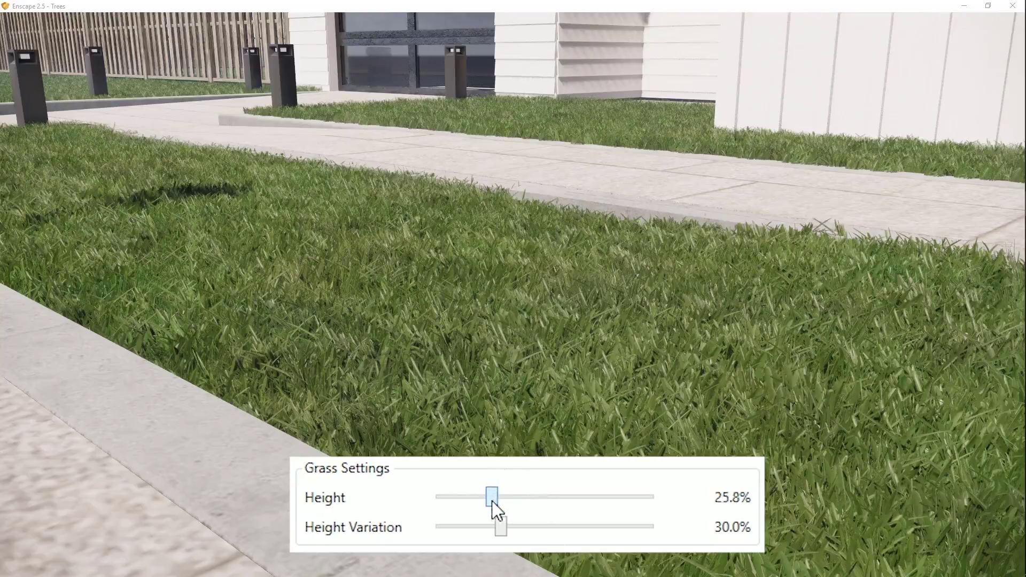
Try different grass heights and variations on the lawn, ending with Height at 32.5% and Height Variation at 19.4%
{"action": "left_click_drag", "start_coordinate": [495, 510], "coordinate": [436, 502]}
{"action": "left_click_drag", "start_coordinate": [500, 528], "coordinate": [665, 509]}
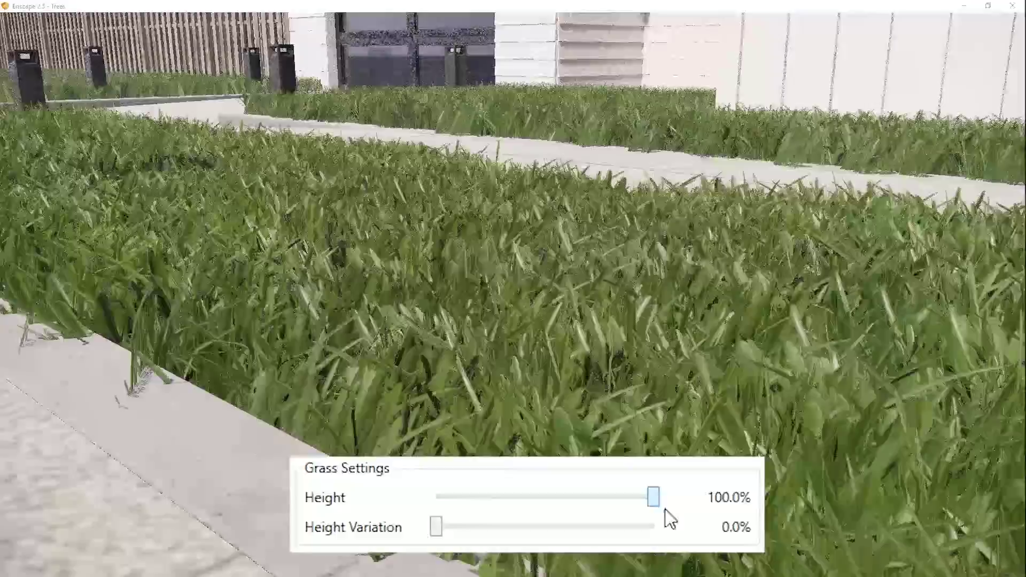
{"action": "left_click_drag", "start_coordinate": [436, 529], "coordinate": [579, 529]}
{"action": "left_click_drag", "start_coordinate": [653, 497], "coordinate": [529, 497]}
{"action": "mouse_move", "coordinate": [579, 527]}
{"action": "left_mouse_down"}
{"action": "mouse_move", "coordinate": [497, 538]}
{"action": "mouse_move", "coordinate": [648, 529]}
{"action": "mouse_move", "coordinate": [481, 541]}
{"action": "left_mouse_up"}
{"action": "left_click_drag", "start_coordinate": [529, 497], "coordinate": [506, 508]}
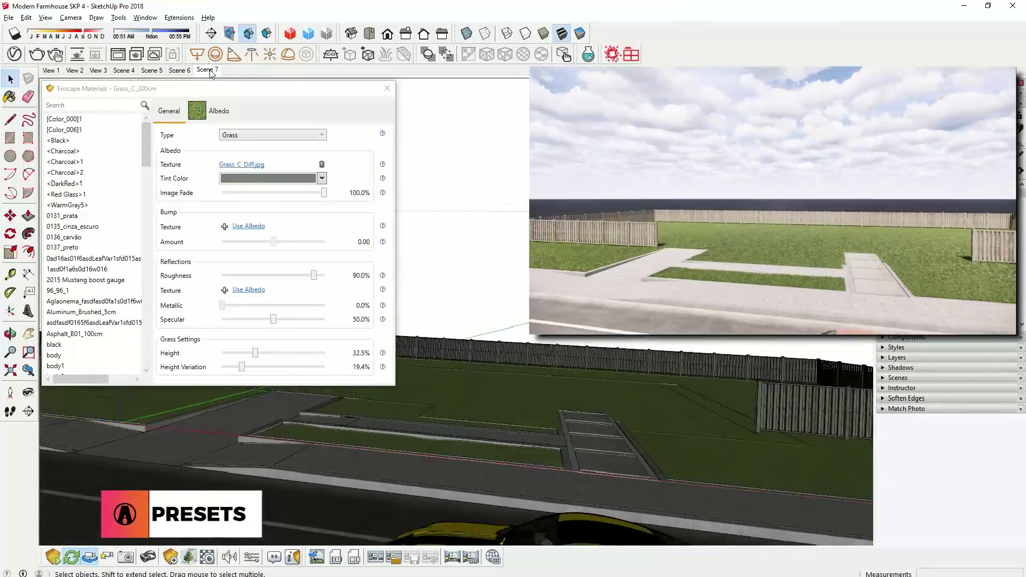
Close the material editor and set the horizon preset to Mountains in the Enscape visual settings
{"action": "left_click", "coordinate": [387, 88]}
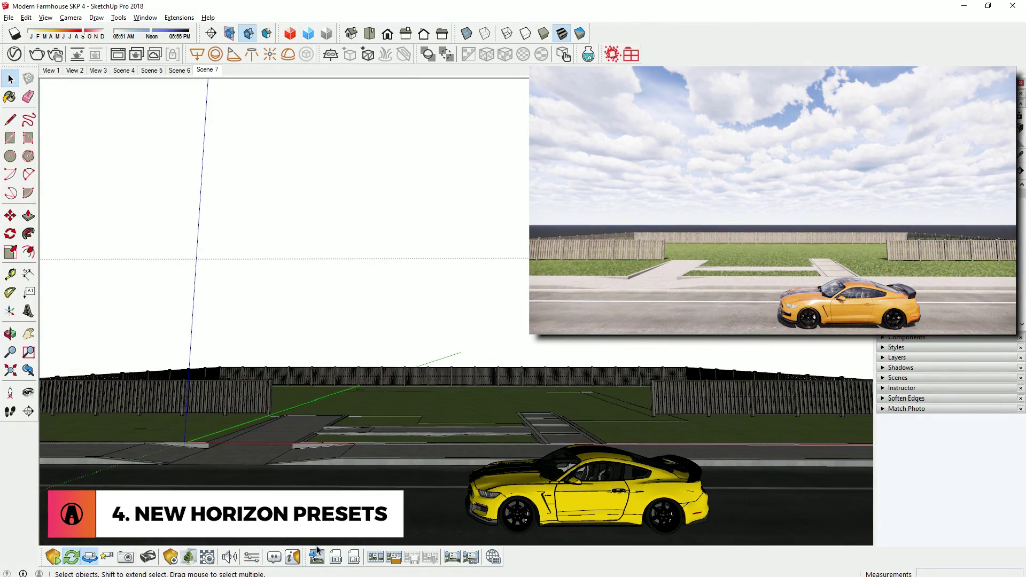
{"action": "left_click", "coordinate": [258, 558]}
{"action": "left_click", "coordinate": [137, 119]}
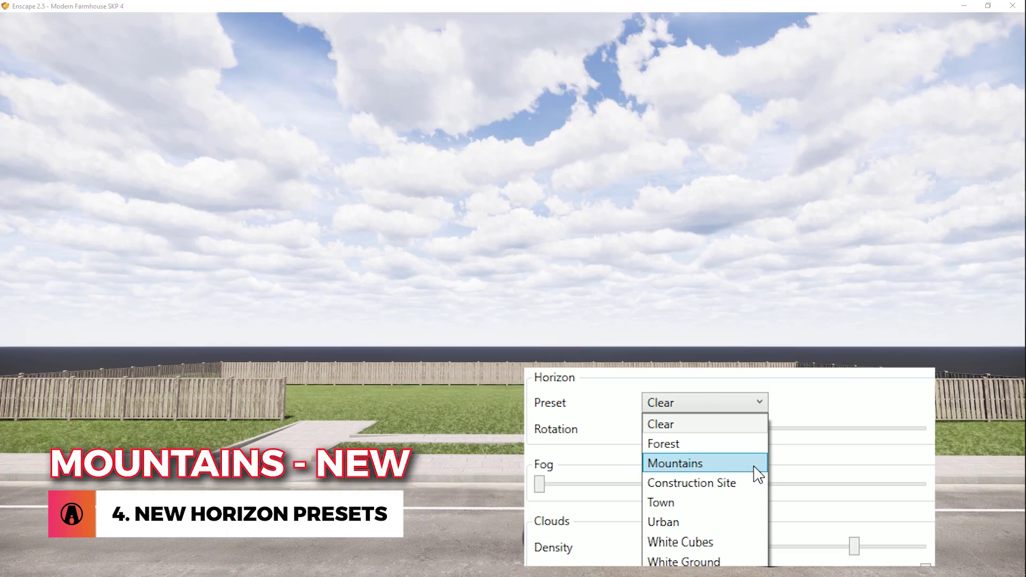
{"action": "left_click", "coordinate": [127, 211]}
{"action": "mouse_move", "coordinate": [646, 437]}
{"action": "left_mouse_down"}
{"action": "mouse_move", "coordinate": [895, 454]}
{"action": "mouse_move", "coordinate": [629, 446]}
{"action": "left_mouse_up"}
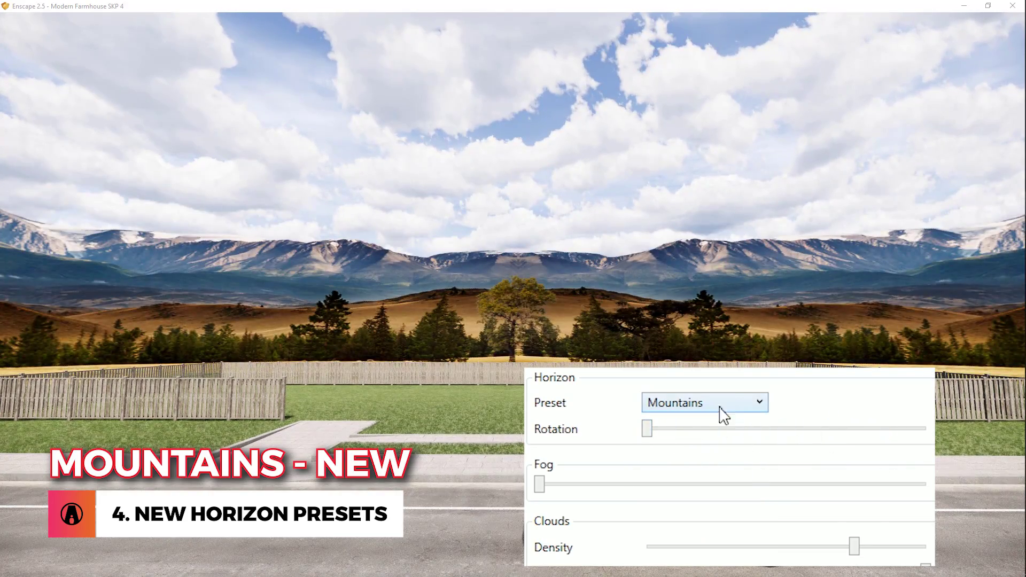
Try the Urban horizon preset and rotate the horizon backdrop
{"action": "left_click", "coordinate": [733, 406]}
{"action": "left_click", "coordinate": [739, 526]}
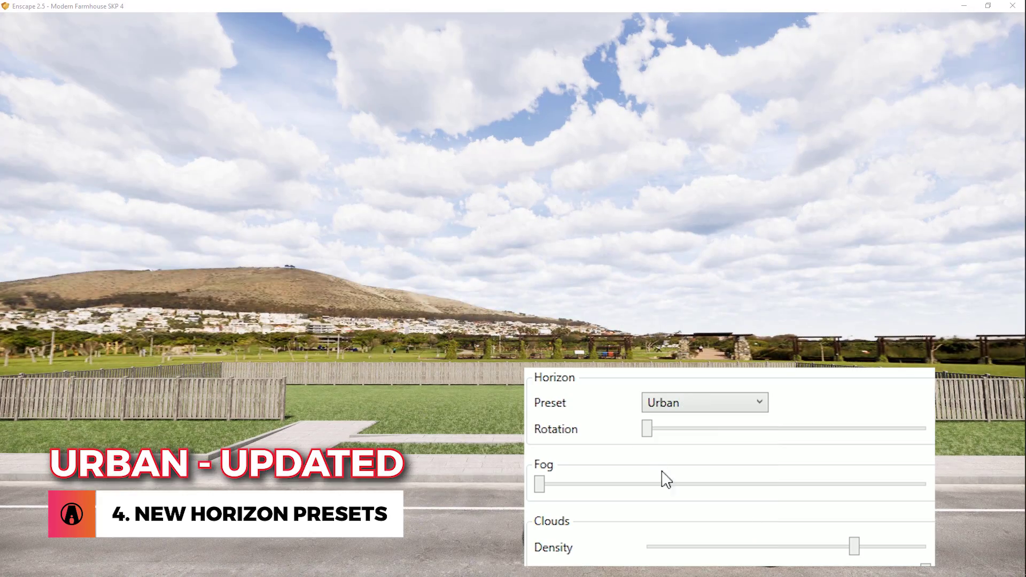
{"action": "left_click_drag", "start_coordinate": [647, 429], "coordinate": [821, 444]}
Try the White Cubes horizon preset and replace it with the Town preset
{"action": "left_click", "coordinate": [716, 405]}
{"action": "left_click", "coordinate": [695, 541]}
{"action": "left_click", "coordinate": [688, 404]}
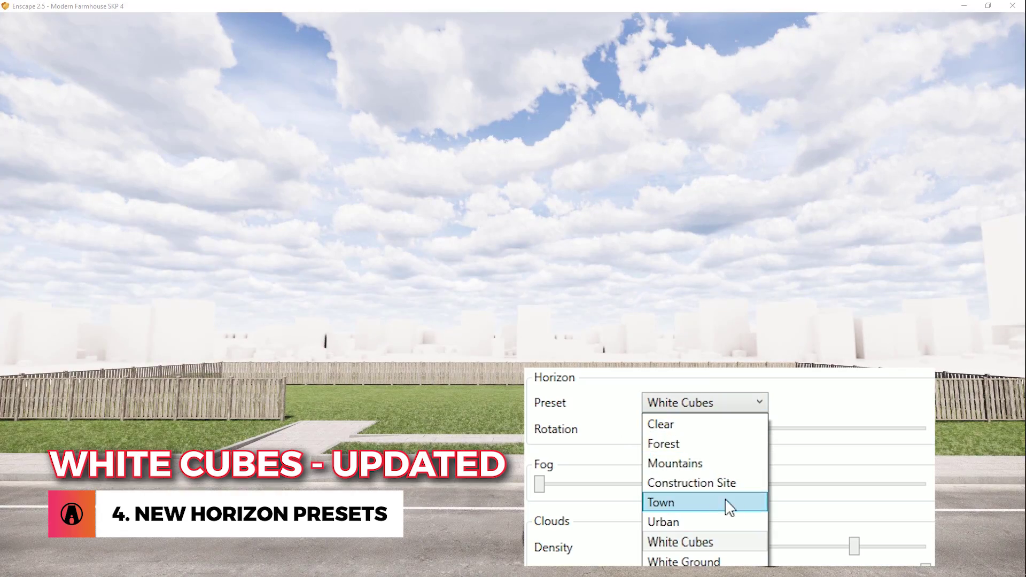
{"action": "left_click", "coordinate": [728, 505]}
Return to Scene 4 and browse all items in the Enscape asset library, from accessories and furniture to vehicles
{"action": "left_click", "coordinate": [124, 71]}
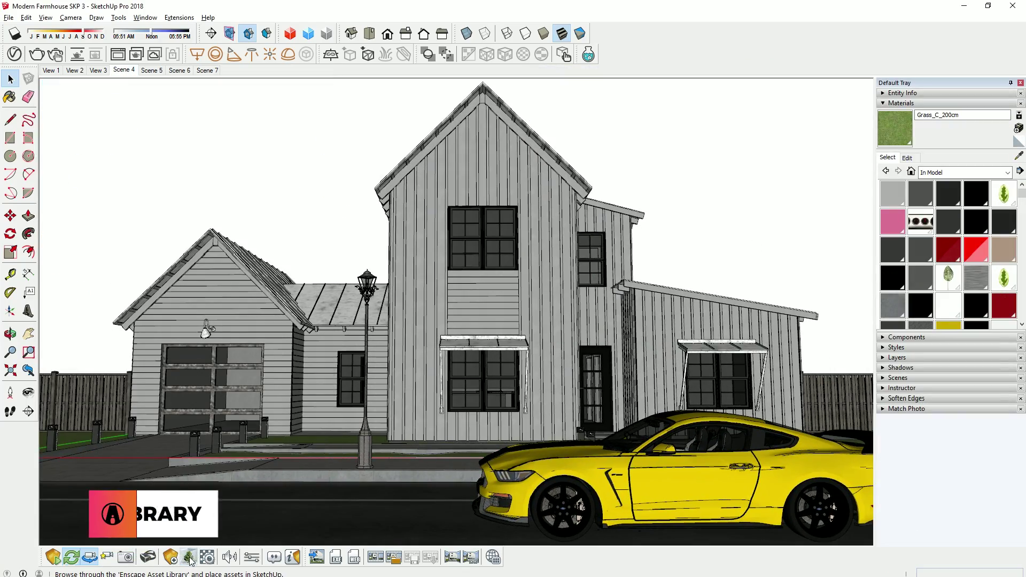
{"action": "left_click", "coordinate": [189, 557]}
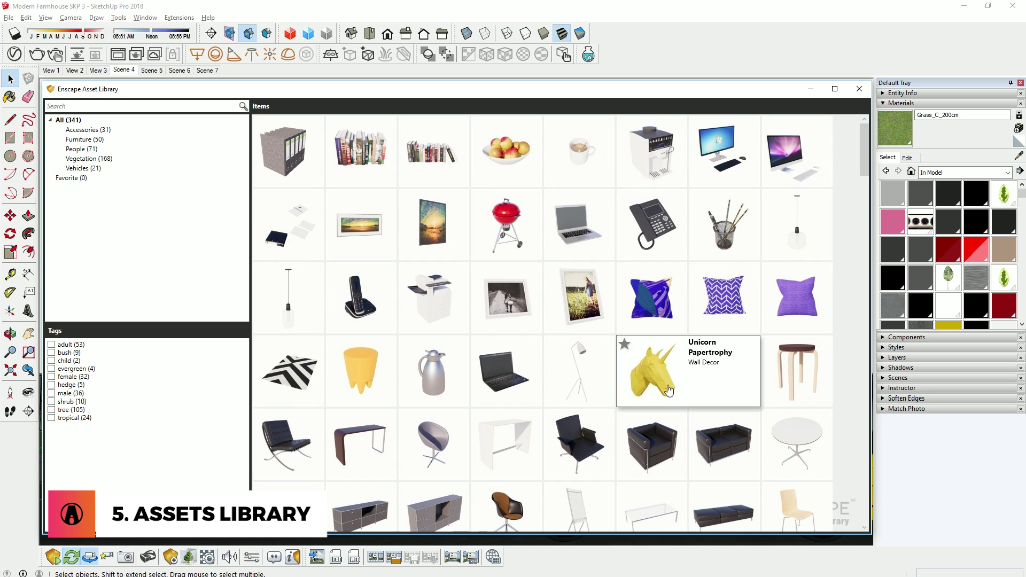
{"action": "scroll", "coordinate": [845, 181], "scroll_direction": "down", "scroll_amount": 5}
{"action": "scroll", "coordinate": [845, 182], "scroll_direction": "down", "scroll_amount": 15}
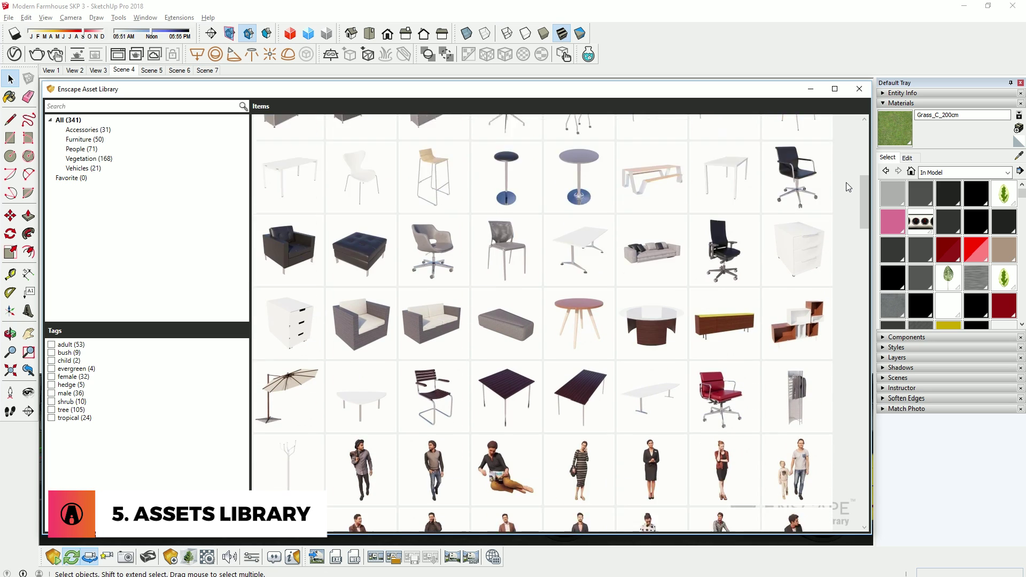
{"action": "scroll", "coordinate": [845, 182], "scroll_direction": "down", "scroll_amount": 12}
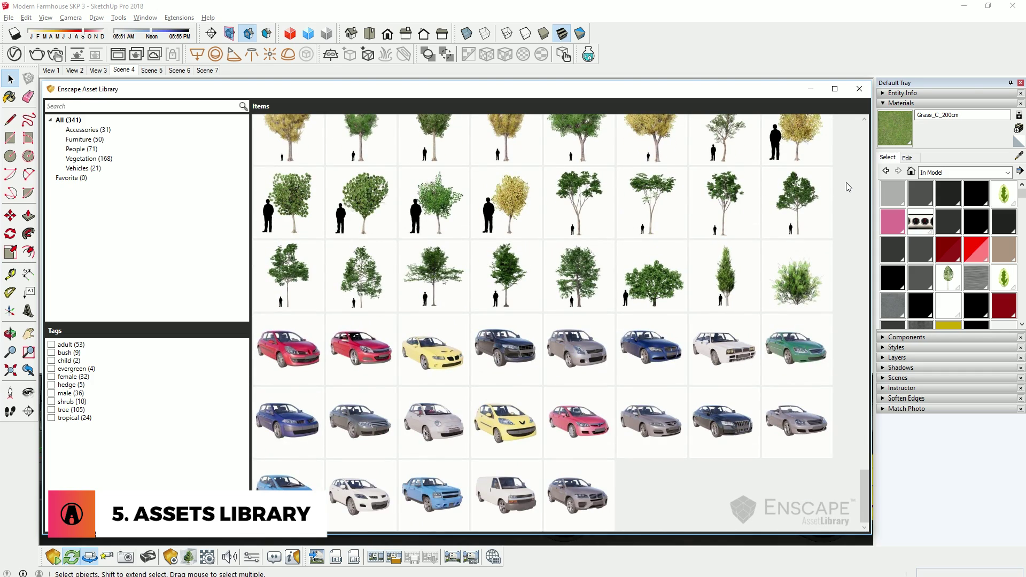
Browse the asset library from the start of the full list through the People and Vehicles categories
{"action": "scroll", "coordinate": [845, 182], "scroll_direction": "up", "scroll_amount": 20}
{"action": "scroll", "coordinate": [845, 182], "scroll_direction": "up", "scroll_amount": 15}
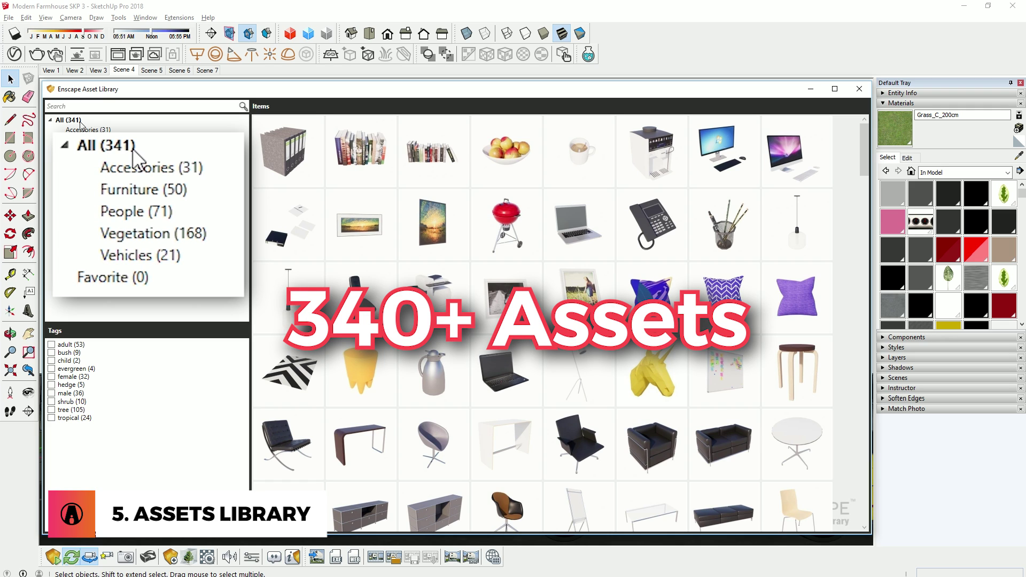
{"action": "left_click", "coordinate": [160, 191]}
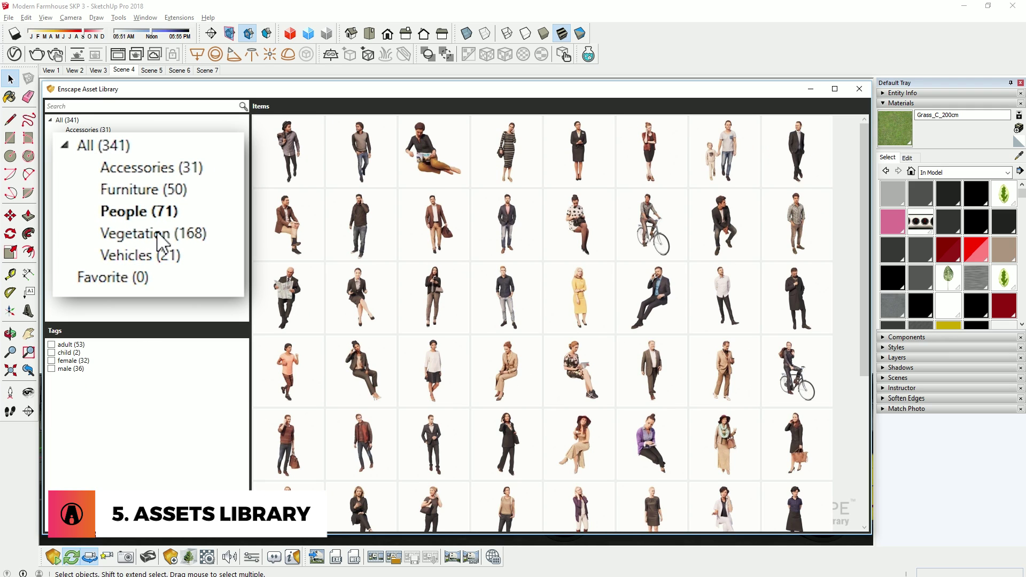
{"action": "left_click", "coordinate": [166, 258]}
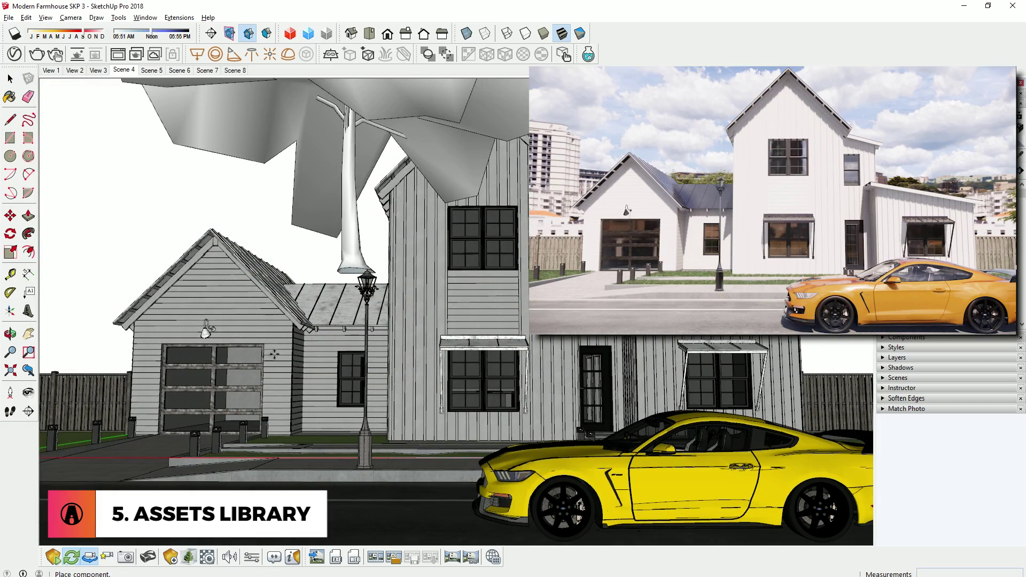
Switch to Scene 8 and place a tree asset on the lawn beside the wooden fence
{"action": "left_click", "coordinate": [236, 71]}
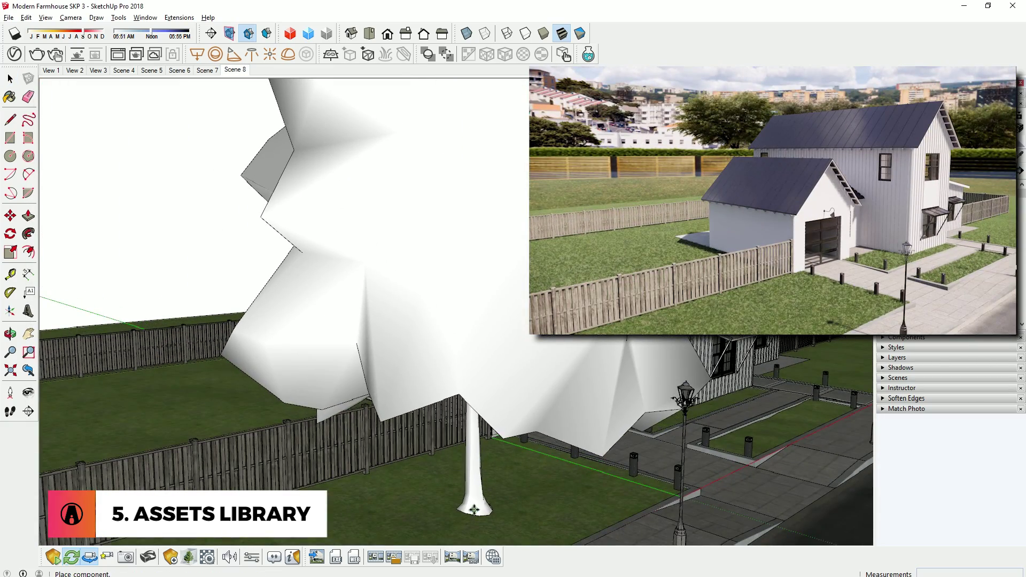
{"action": "left_click", "coordinate": [474, 509]}
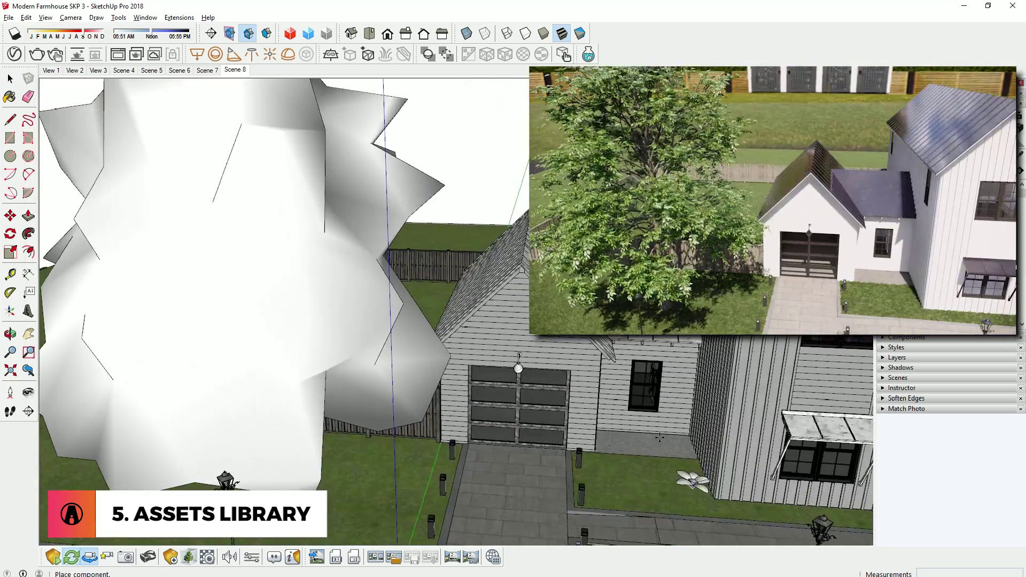
Place three fern assets from the Vegetation category side by side in the gravel bed beside the garage
{"action": "scroll", "coordinate": [660, 438], "scroll_direction": "up", "scroll_amount": 6}
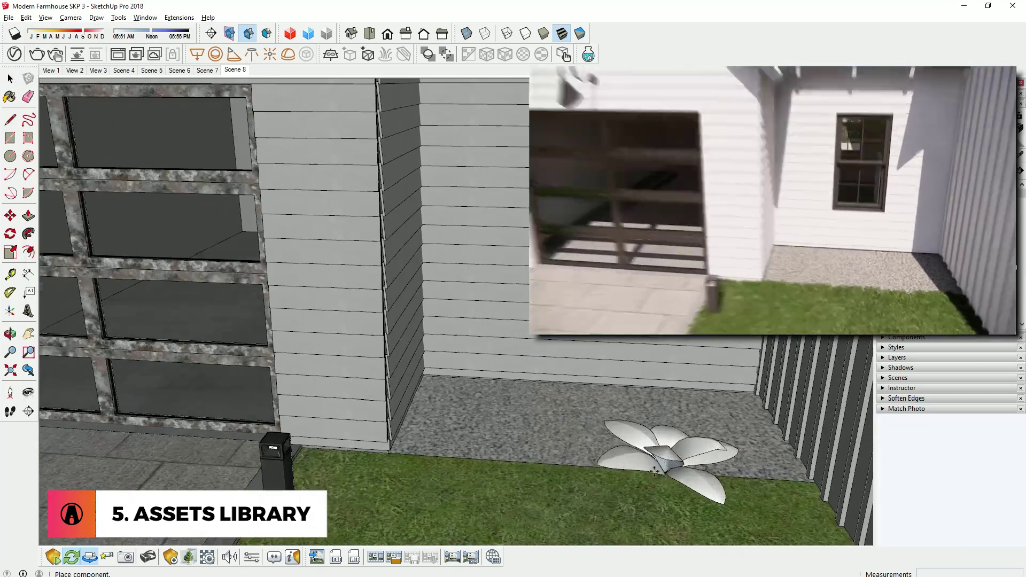
{"action": "left_click", "coordinate": [498, 420]}
{"action": "left_click", "coordinate": [701, 430]}
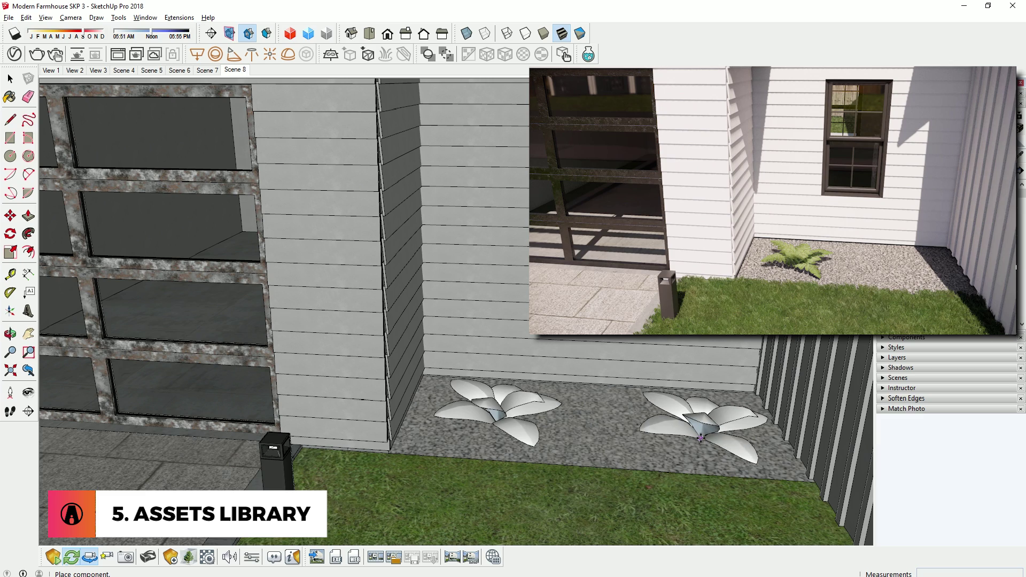
{"action": "left_click", "coordinate": [598, 432]}
{"action": "middle_click_drag", "start_coordinate": [594, 429], "coordinate": [589, 429], "text": "shift"}
{"action": "key", "text": "space"}
Rotate the middle fern, set it back toward the house wall and scale it up
{"action": "left_click", "coordinate": [522, 411]}
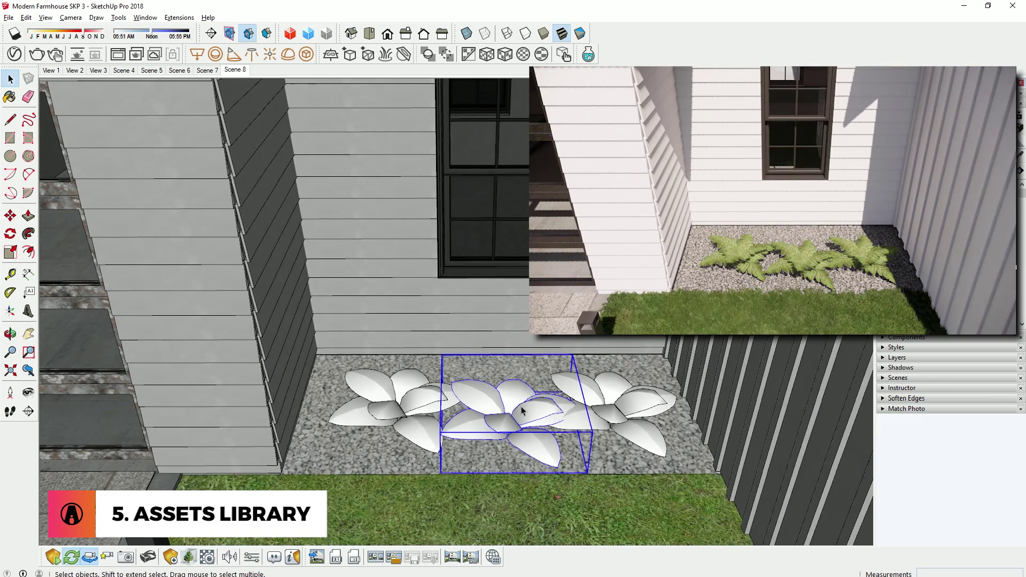
{"action": "left_click", "coordinate": [506, 362]}
{"action": "left_click", "coordinate": [541, 370]}
{"action": "left_click", "coordinate": [553, 416]}
{"action": "left_click", "coordinate": [553, 400]}
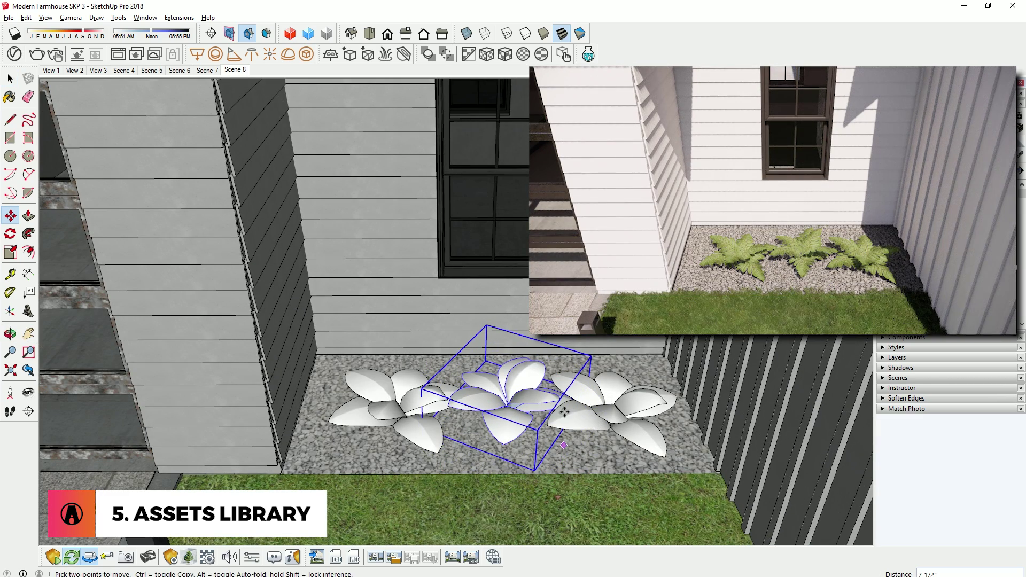
{"action": "key", "text": "s"}
{"action": "left_click_drag", "start_coordinate": [421, 388], "coordinate": [411, 433]}
Shift the fern nearest the garage and the enlarged middle fern slightly toward the garage
{"action": "key", "text": "space"}
{"action": "left_click", "coordinate": [425, 434]}
{"action": "key", "text": "m"}
{"action": "key", "text": "space"}
{"action": "left_click", "coordinate": [516, 441]}
{"action": "key", "text": "m"}
{"action": "left_click_drag", "start_coordinate": [543, 454], "coordinate": [534, 454]}
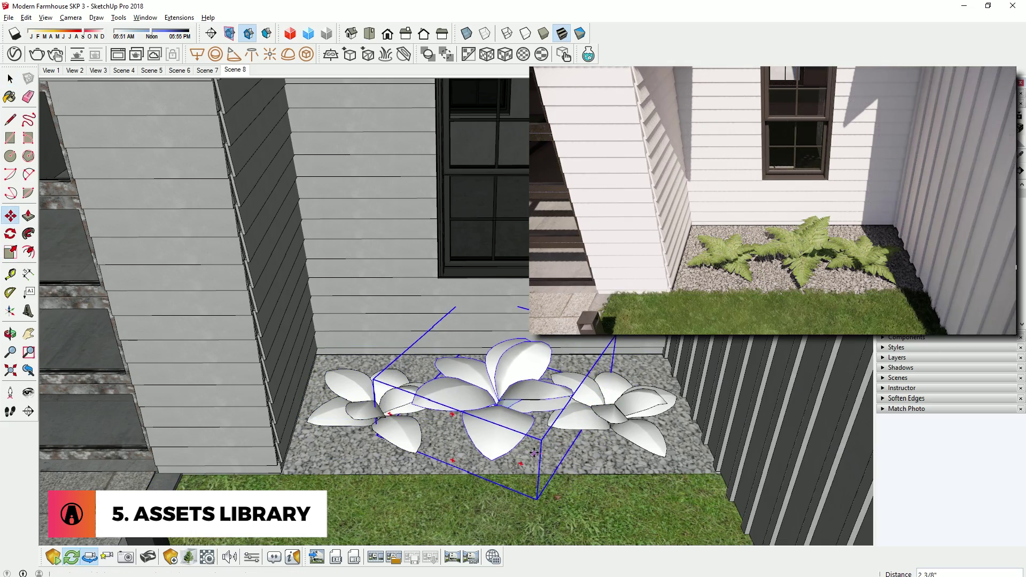
Choose the Car 15 coupe from the Vehicles assets and place it on the driveway in front of the garage
{"action": "scroll", "coordinate": [534, 457], "scroll_direction": "down", "scroll_amount": 6}
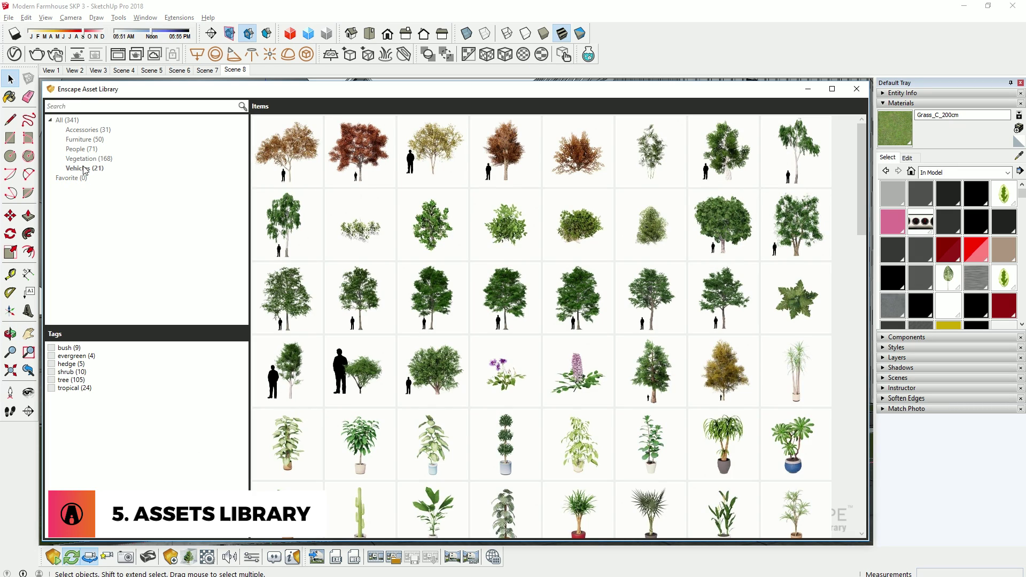
{"action": "left_click", "coordinate": [84, 169]}
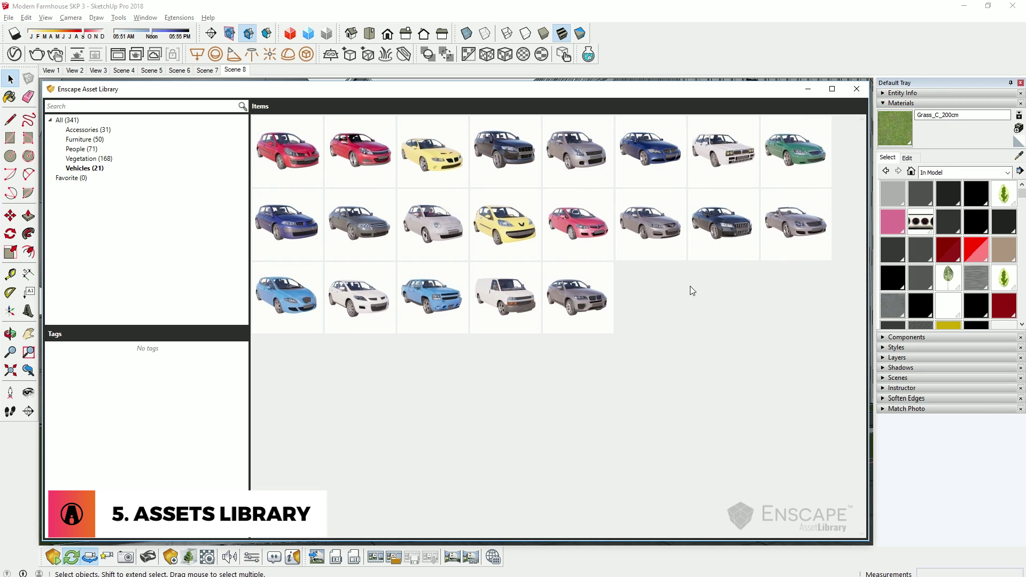
{"action": "left_click", "coordinate": [726, 222]}
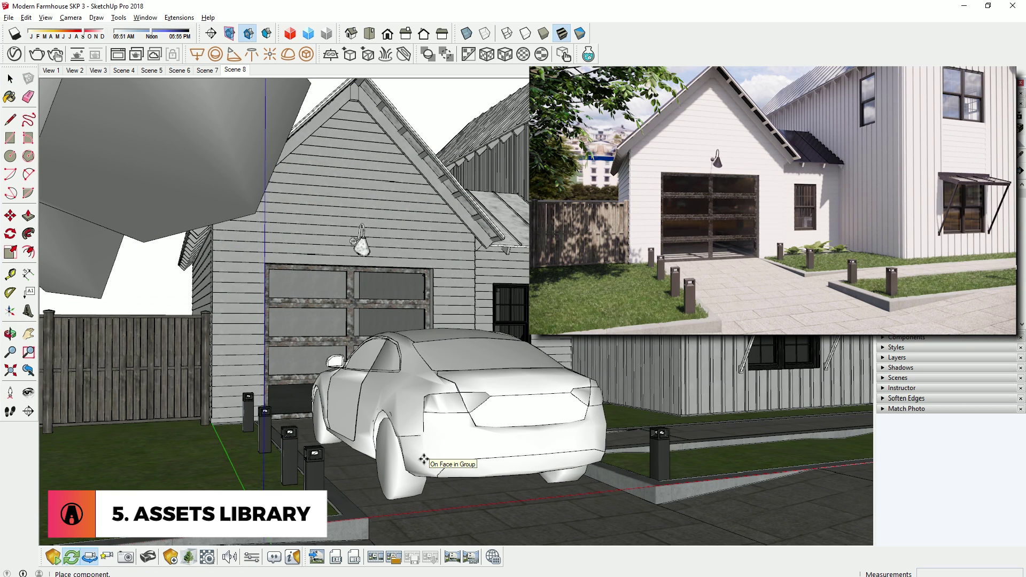
{"action": "left_click", "coordinate": [423, 459]}
Tilt the placed car about 1.7 degrees so that its wheels follow the driveway slope, and inspect its position
{"action": "scroll", "coordinate": [423, 459], "scroll_direction": "up", "scroll_amount": 3}
{"action": "middle_click_drag", "start_coordinate": [424, 459], "coordinate": [598, 422]}
{"action": "middle_click_drag", "start_coordinate": [599, 422], "coordinate": [547, 376], "text": "shift"}
{"action": "key", "text": "q"}
{"action": "left_click", "coordinate": [328, 322]}
{"action": "left_click", "coordinate": [556, 342]}
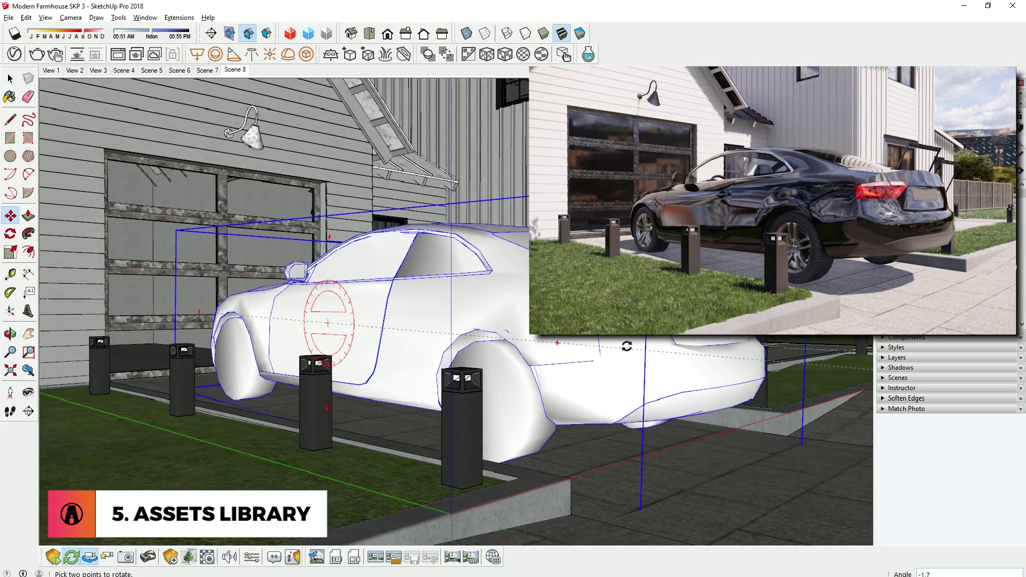
{"action": "middle_click_drag", "start_coordinate": [615, 349], "coordinate": [312, 412]}
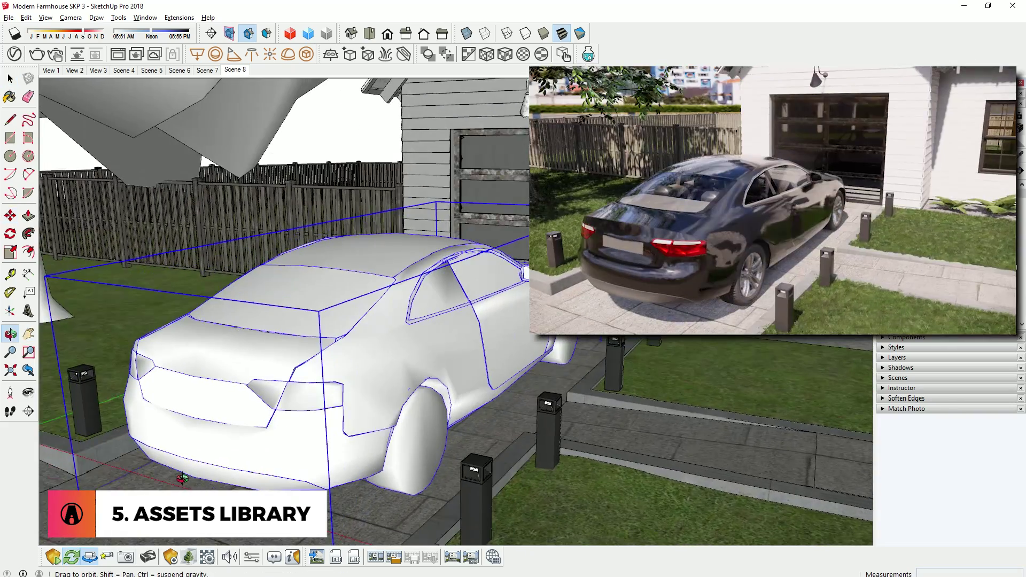
{"action": "scroll", "coordinate": [312, 412], "scroll_direction": "down", "scroll_amount": 1}
{"action": "key", "text": "space"}
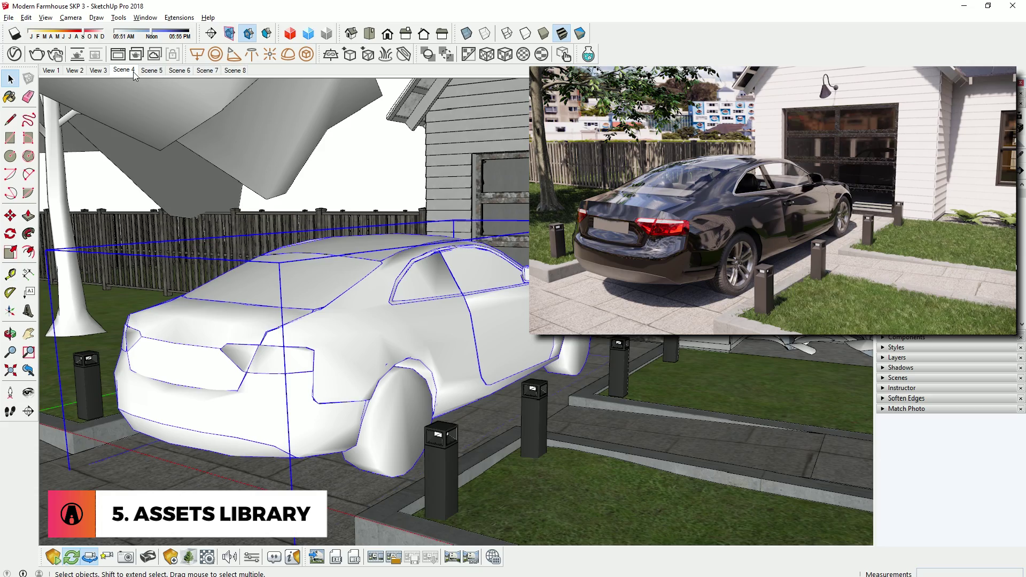
Return to Scene 4 and adjust the Enscape image settings to 32% highlights and 18% shadows
{"action": "left_click", "coordinate": [133, 71]}
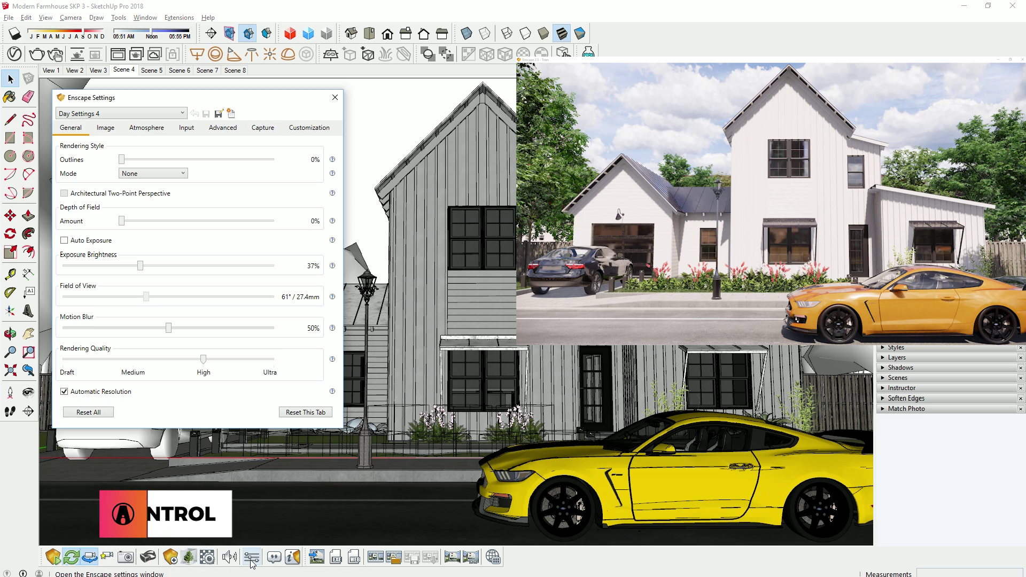
{"action": "left_click", "coordinate": [105, 128]}
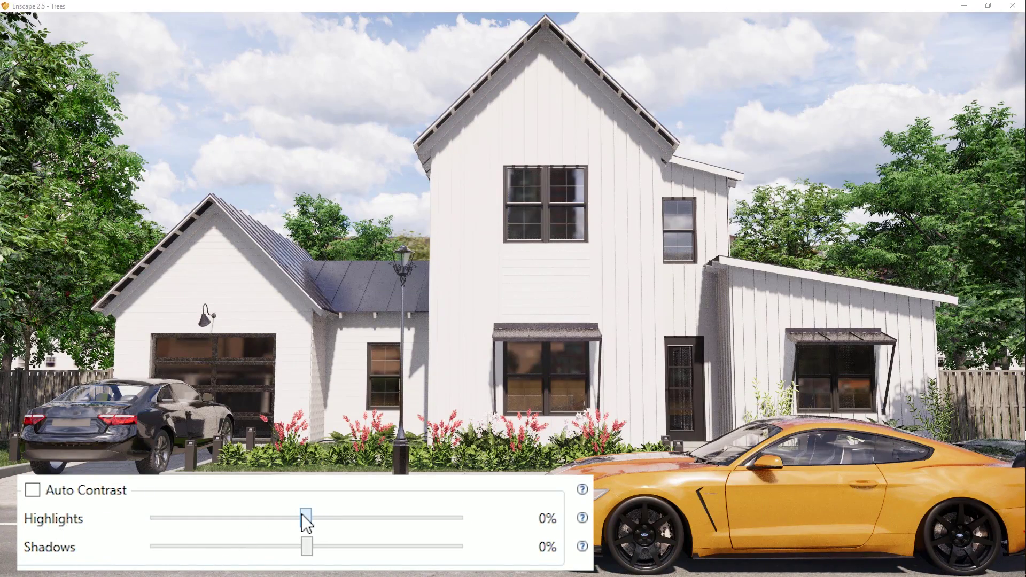
{"action": "left_click_drag", "start_coordinate": [216, 519], "coordinate": [389, 550]}
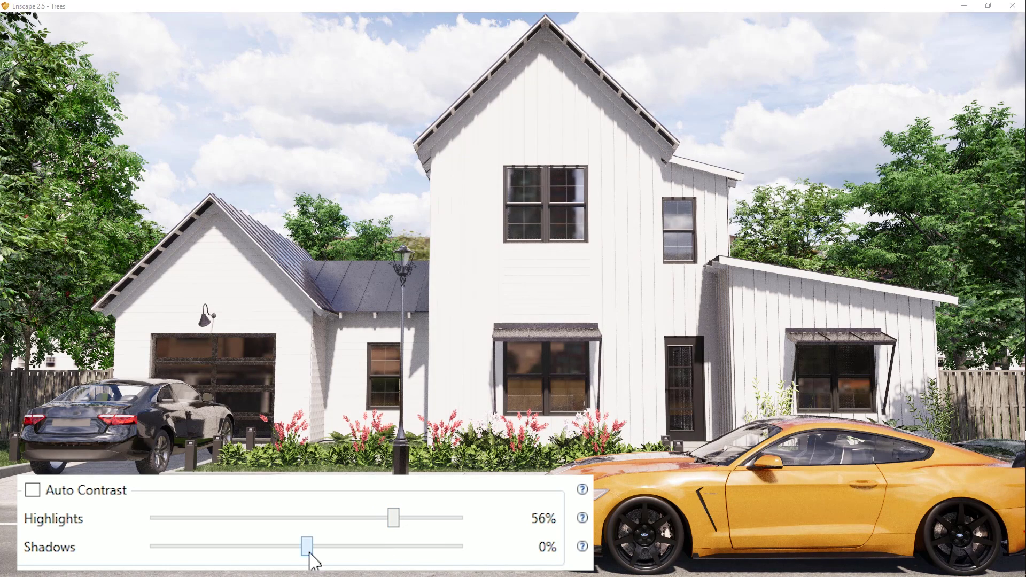
{"action": "left_click_drag", "start_coordinate": [252, 561], "coordinate": [362, 522]}
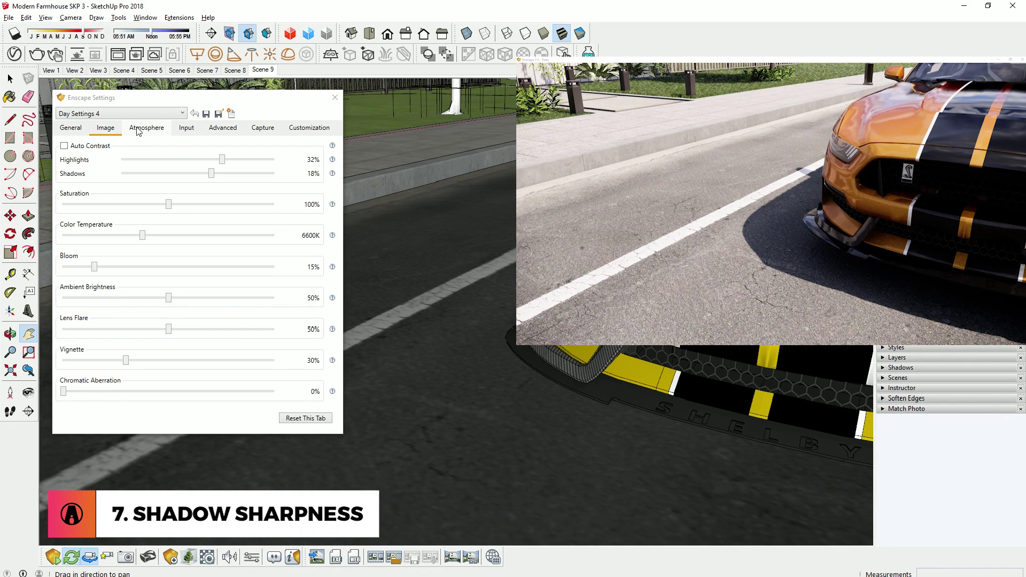
In the Enscape atmosphere settings, compare the car's shadow at 0% and 100% Shadow Sharpness
{"action": "left_click", "coordinate": [139, 130]}
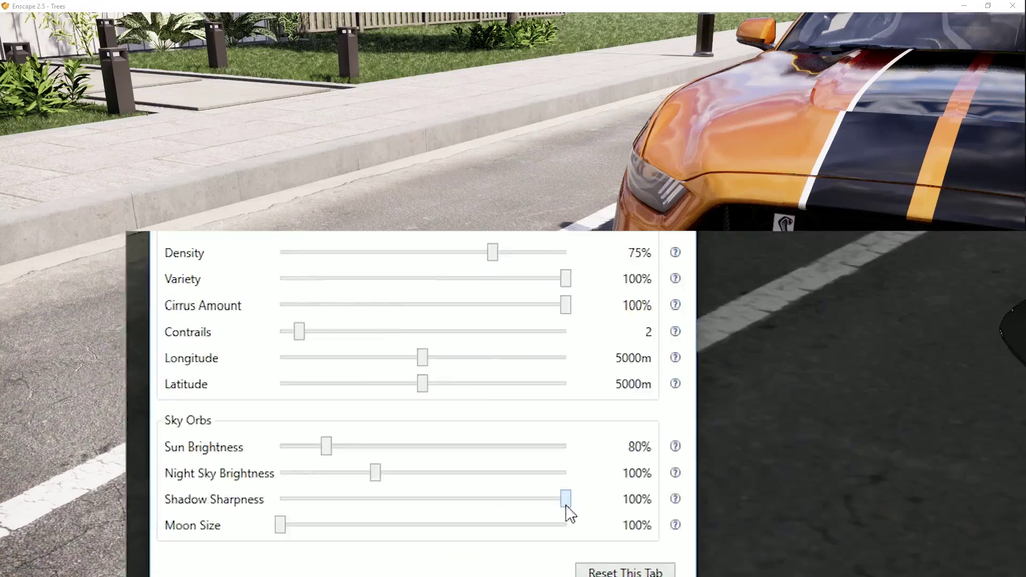
{"action": "left_click_drag", "start_coordinate": [565, 510], "coordinate": [333, 531]}
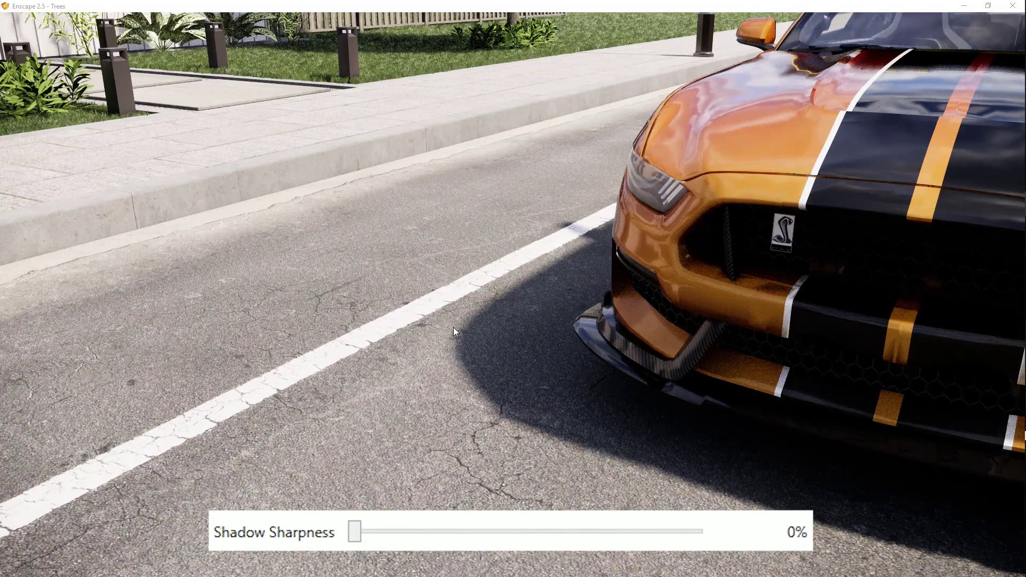
{"action": "left_click_drag", "start_coordinate": [359, 532], "coordinate": [702, 532]}
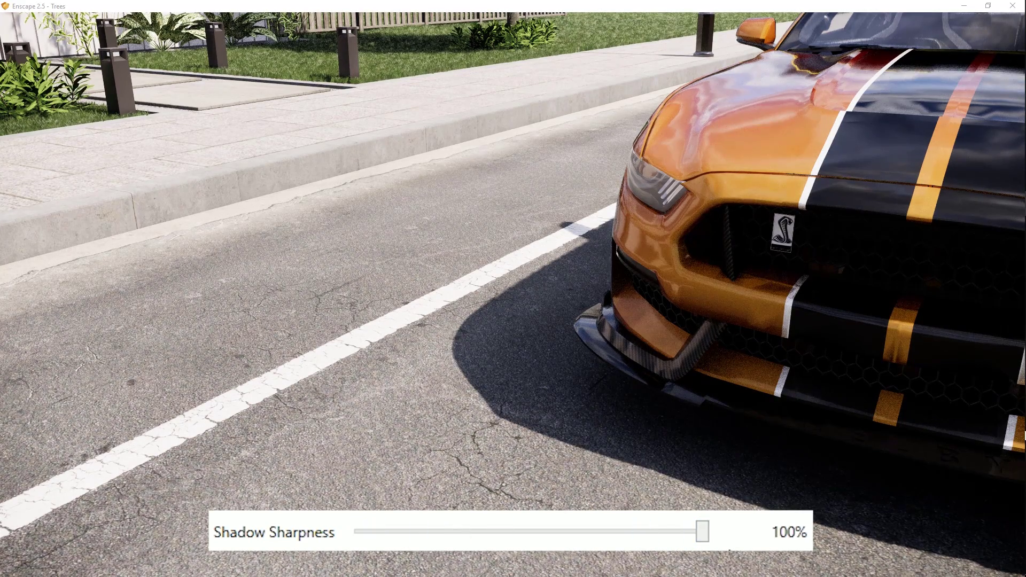
Move to the view of the tree's shadow on the grass and lower Shadow Sharpness to 0%
{"action": "key", "text": "Page_Down"}
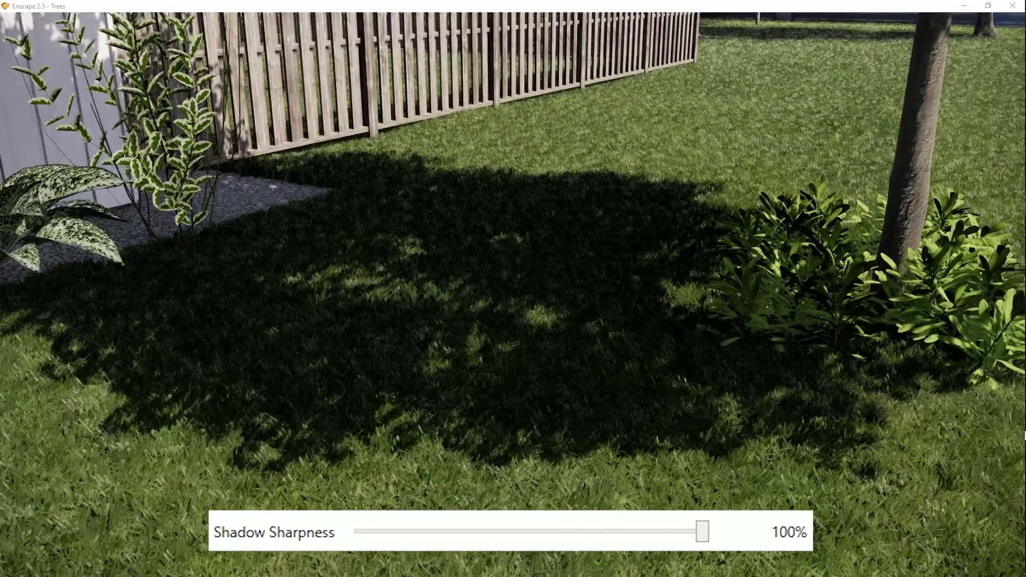
{"action": "left_click_drag", "start_coordinate": [705, 530], "coordinate": [353, 544]}
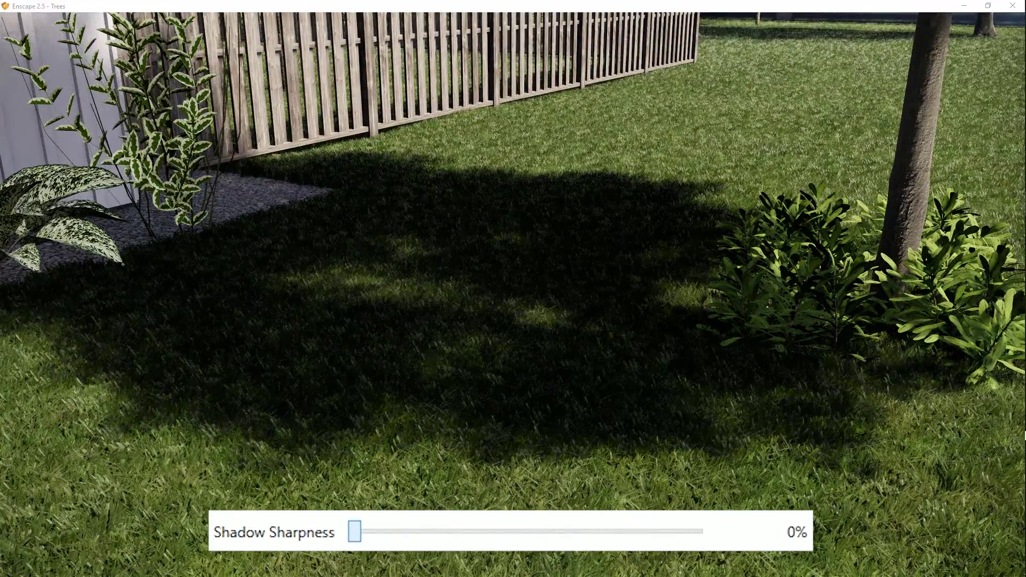
{"action": "left_click_drag", "start_coordinate": [583, 543], "coordinate": [350, 544]}
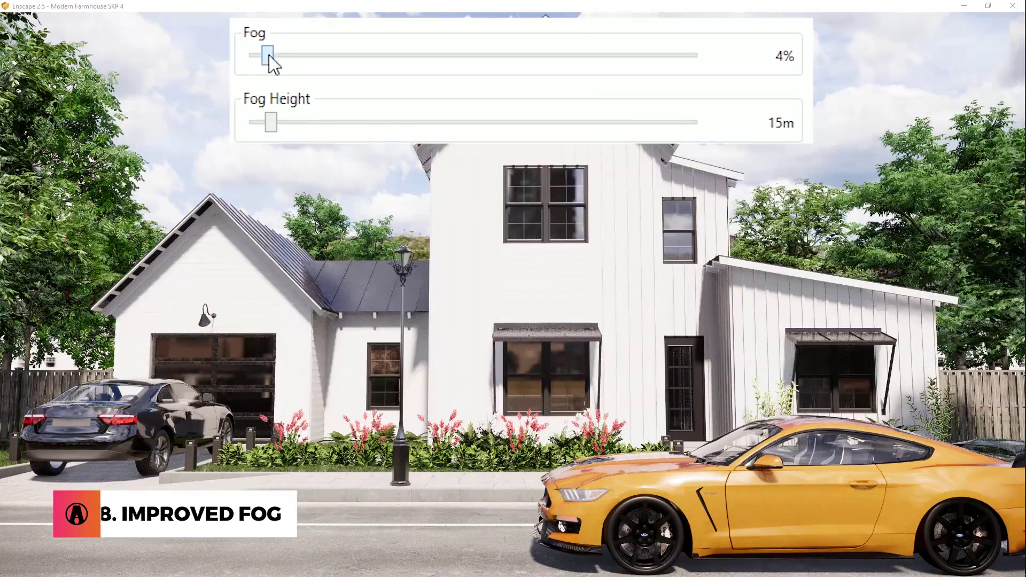
Set the fog to 53%, try fog heights of 297 m and 32 m, and reduce the height further
{"action": "mouse_move", "coordinate": [268, 56]}
{"action": "left_mouse_down"}
{"action": "mouse_move", "coordinate": [350, 69]}
{"action": "mouse_move", "coordinate": [529, 67]}
{"action": "mouse_move", "coordinate": [486, 60]}
{"action": "left_mouse_up"}
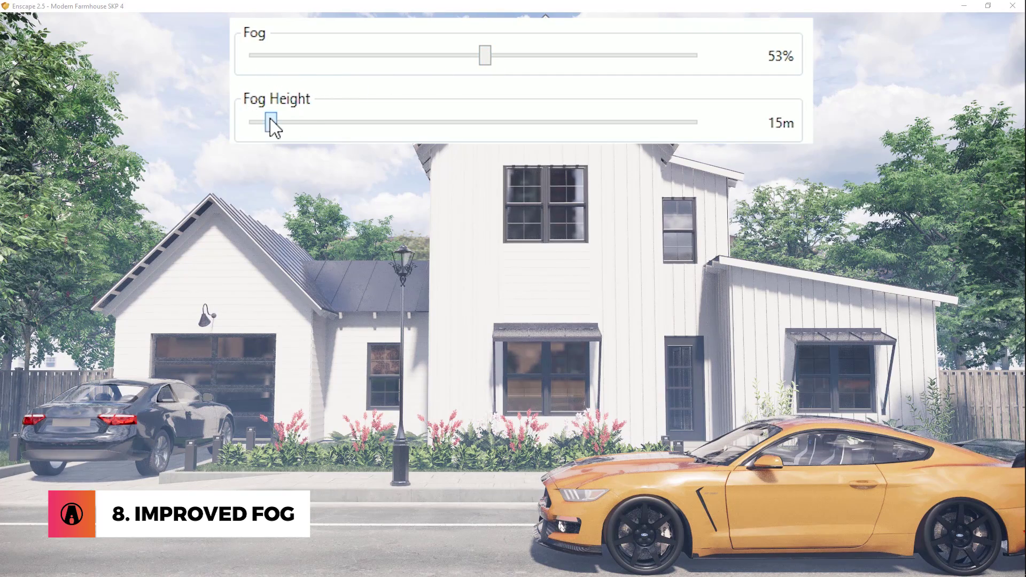
{"action": "left_click_drag", "start_coordinate": [331, 131], "coordinate": [625, 123]}
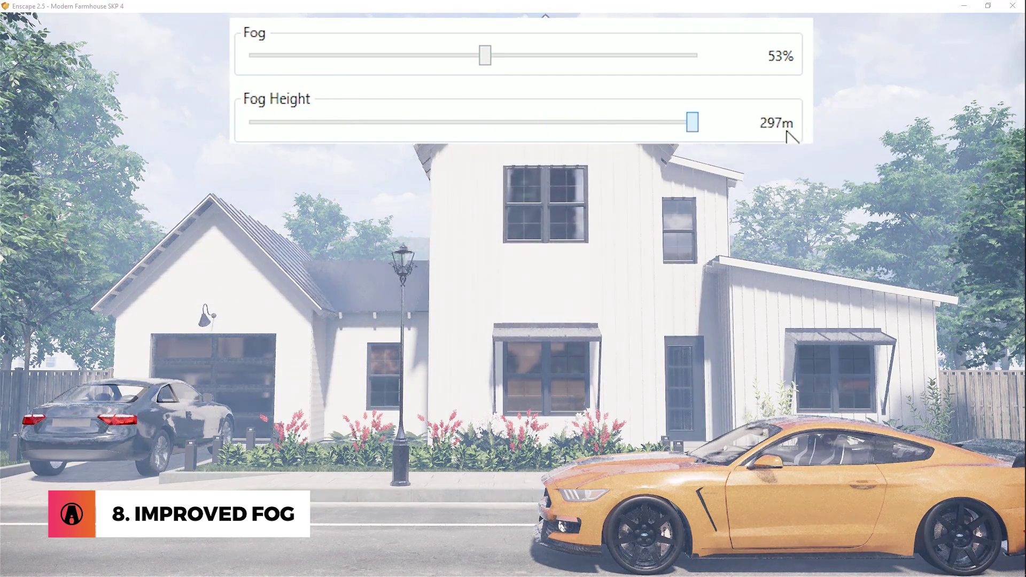
{"action": "left_click_drag", "start_coordinate": [696, 122], "coordinate": [371, 122]}
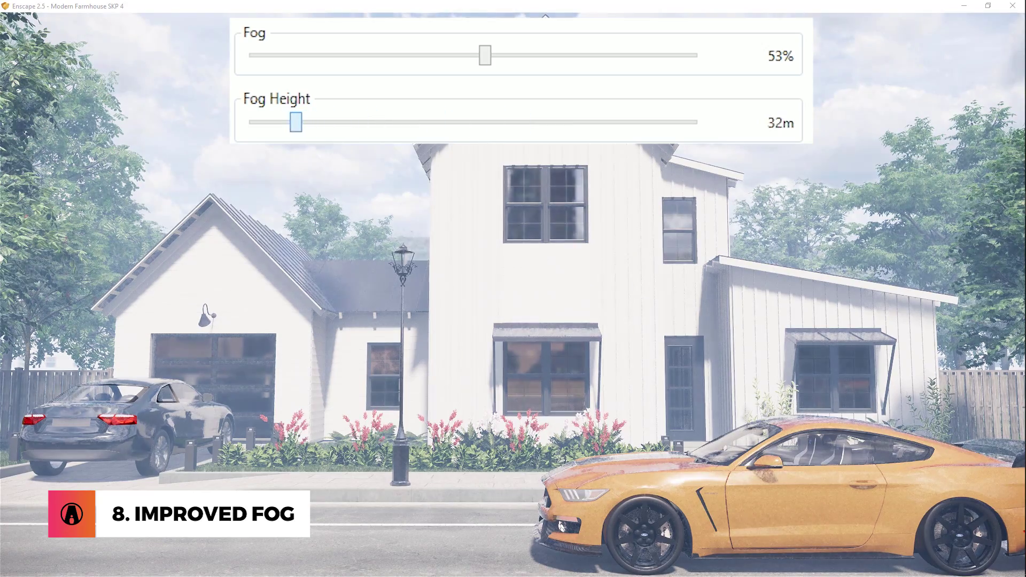
{"action": "left_click_drag", "start_coordinate": [296, 122], "coordinate": [266, 122]}
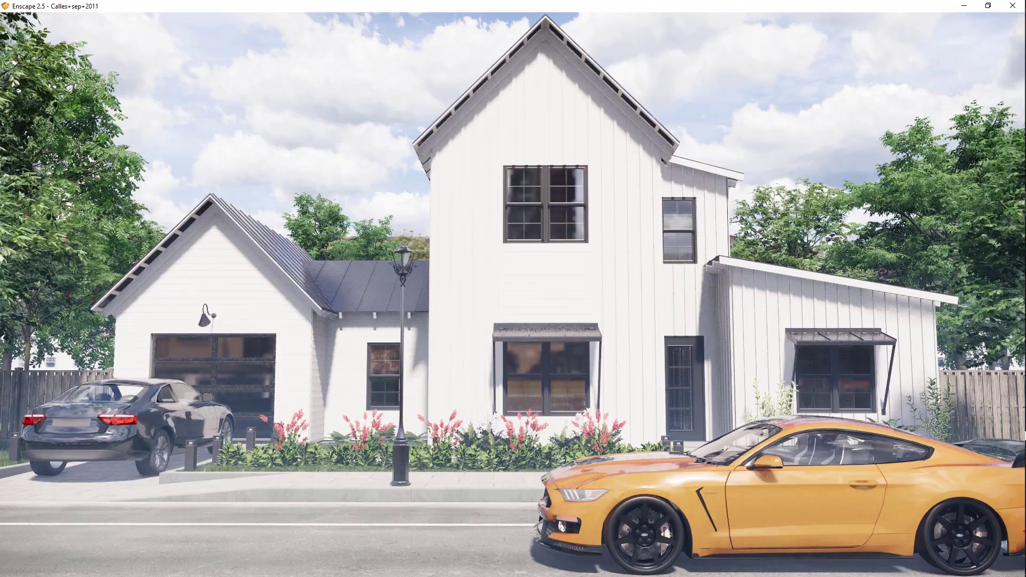
Open the Enscape video editor and add camera path keyframes at the front view and a shifted view of the house
{"action": "key", "text": "k"}
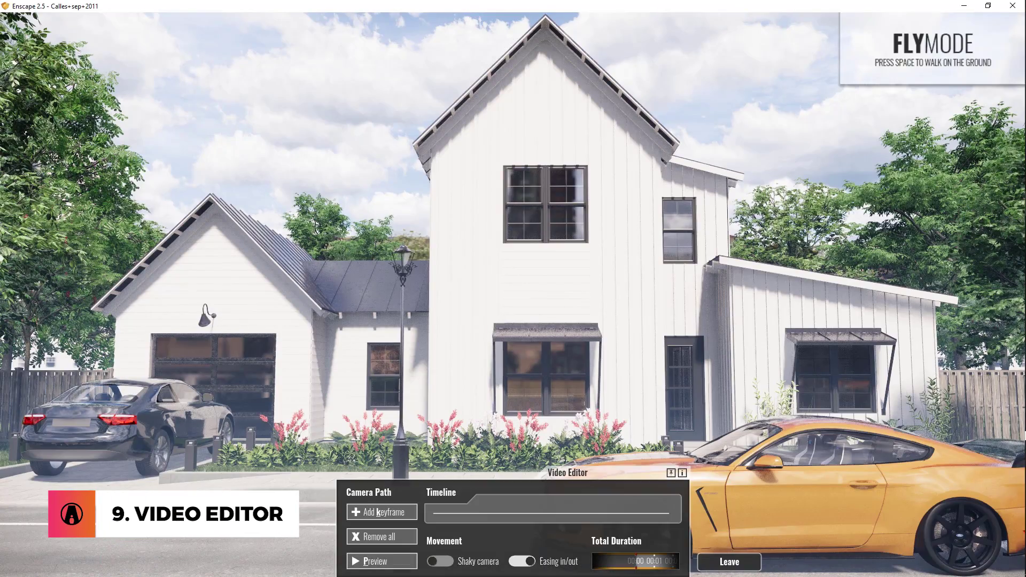
{"action": "left_click", "coordinate": [388, 514]}
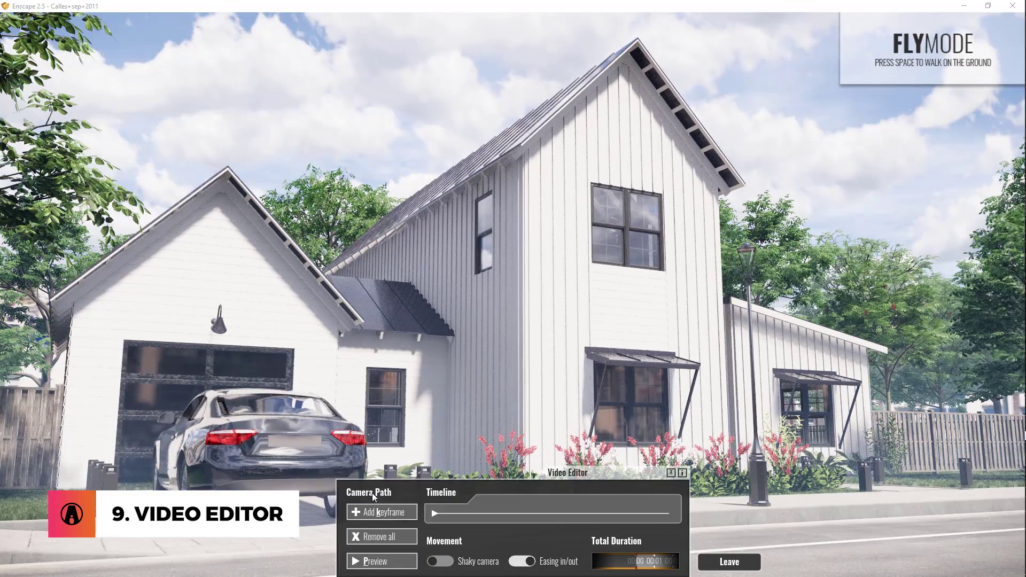
{"action": "left_click", "coordinate": [362, 513]}
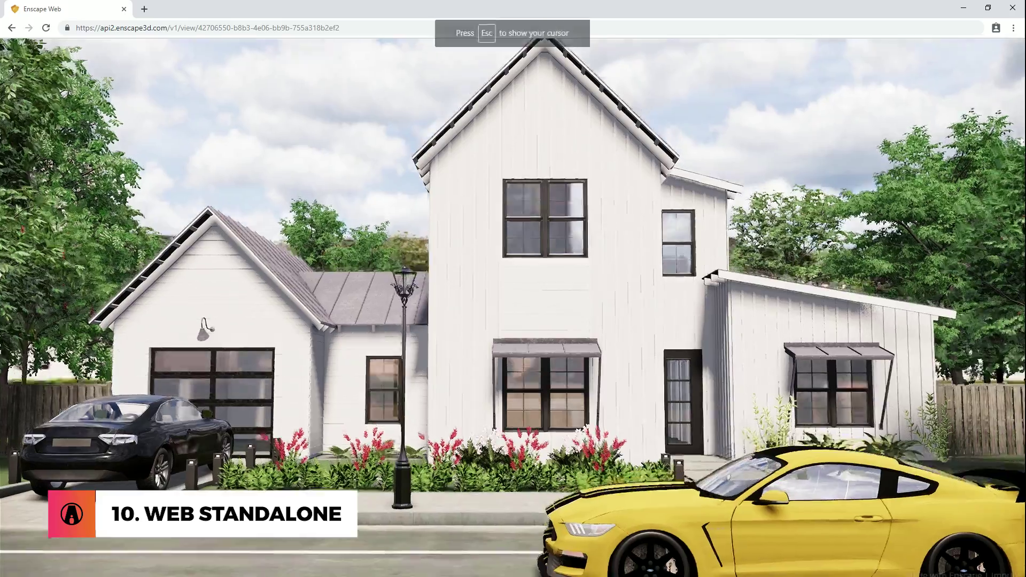
Fly around the farmhouse in the Enscape web standalone in the browser and release the cursor
{"action": "key", "text": "d"}
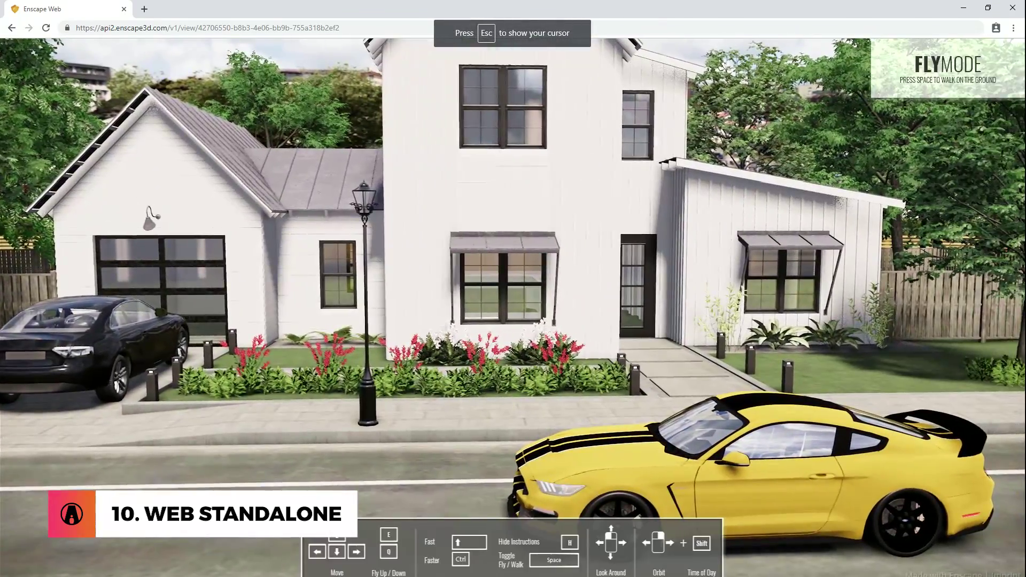
{"action": "key", "text": "Escape"}
{"action": "left_click", "coordinate": [539, 538]}
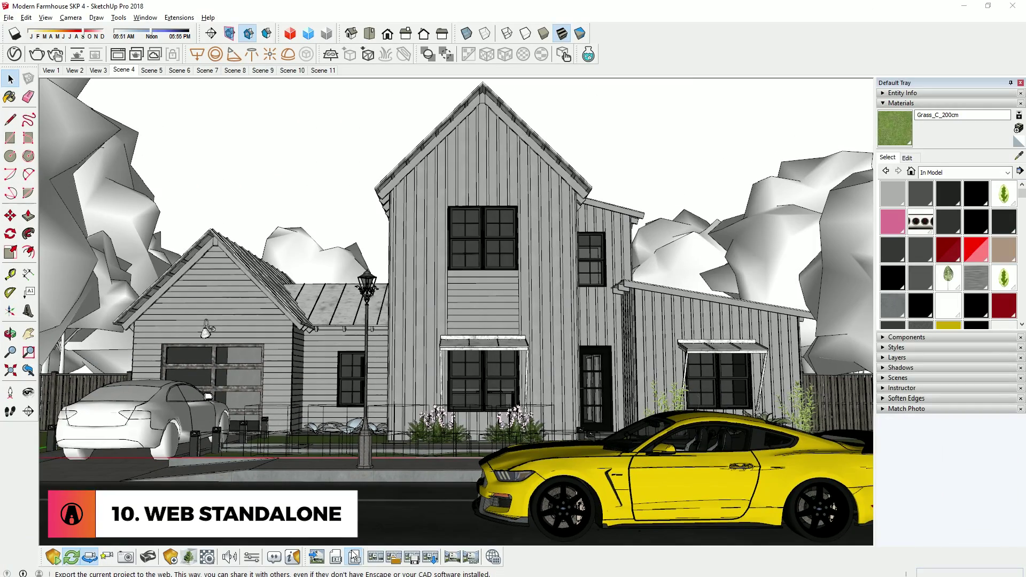
Export the current project as a web standalone and load it in the browser
{"action": "left_click", "coordinate": [378, 344]}
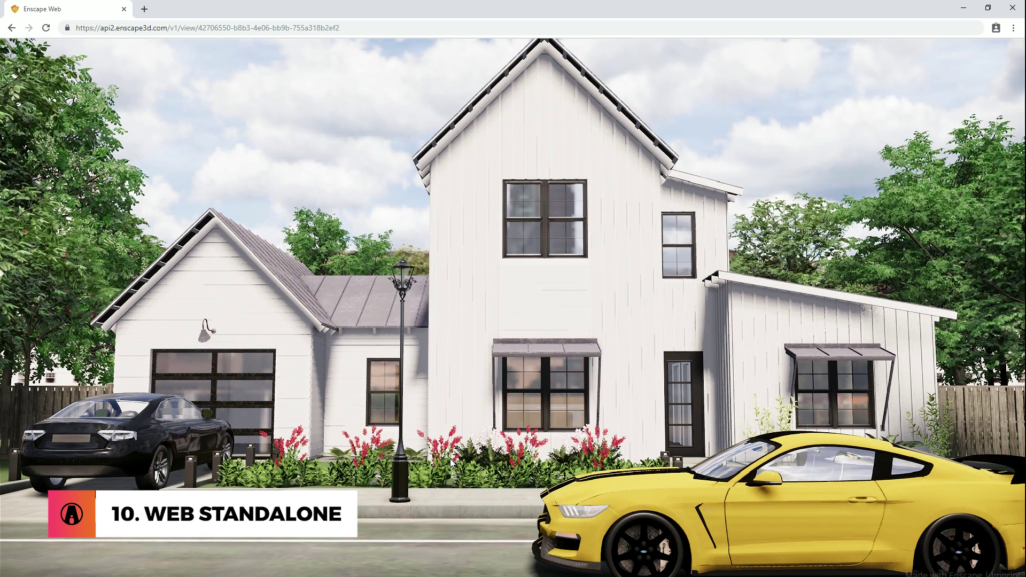
Start the web standalone view, release the cursor, hide the navigation instructions and look around the front of the farmhouse
{"action": "left_click", "coordinate": [450, 463]}
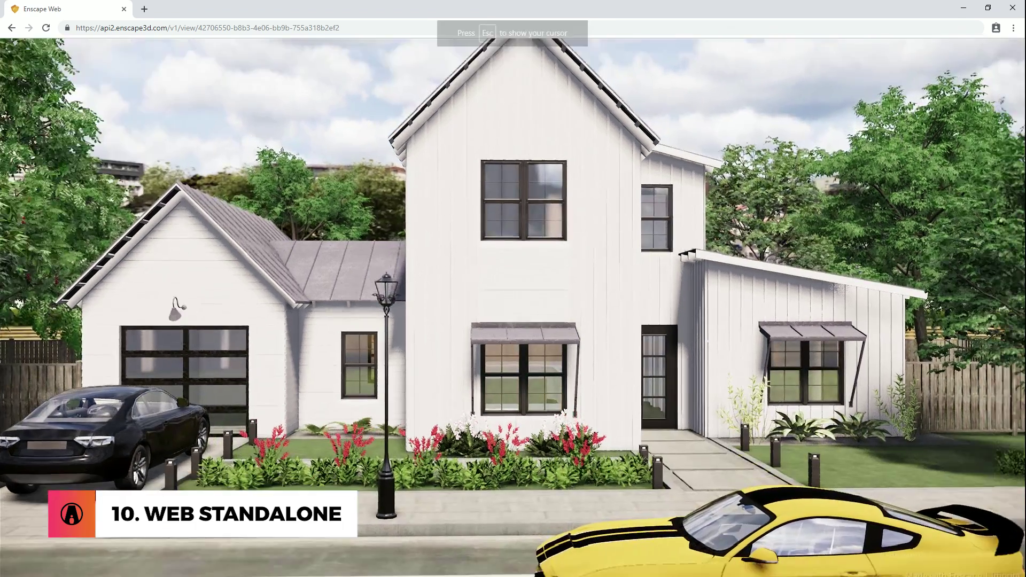
{"action": "key", "text": "Escape"}
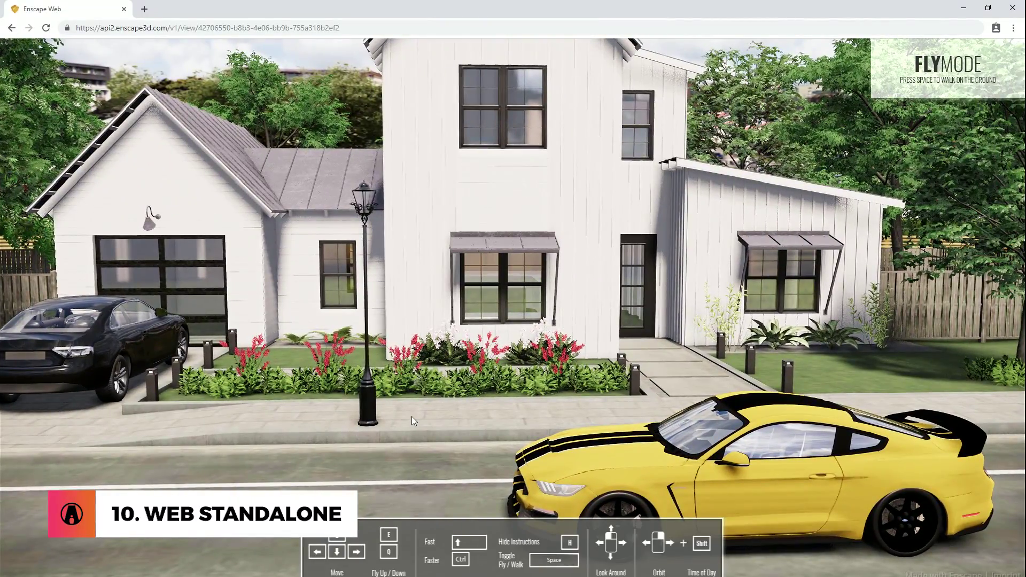
{"action": "key", "text": "h"}
{"action": "right_click_drag", "start_coordinate": [536, 526], "coordinate": [510, 497]}
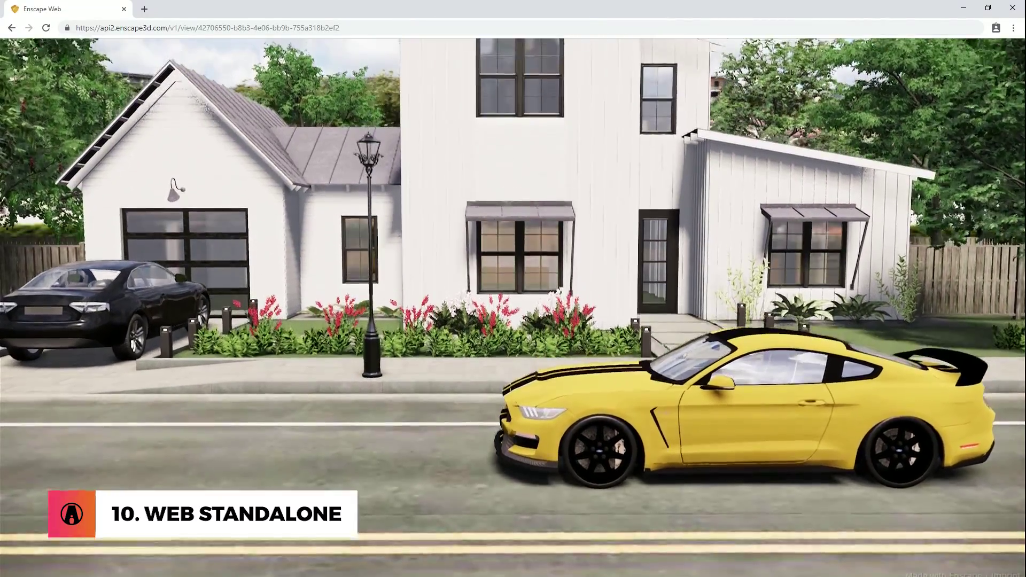
{"action": "left_click_drag", "start_coordinate": [536, 526], "coordinate": [649, 478]}
Fly along the street past the farmhouse and turn the view toward the fenced side lawn and trees
{"action": "key", "text": "w"}
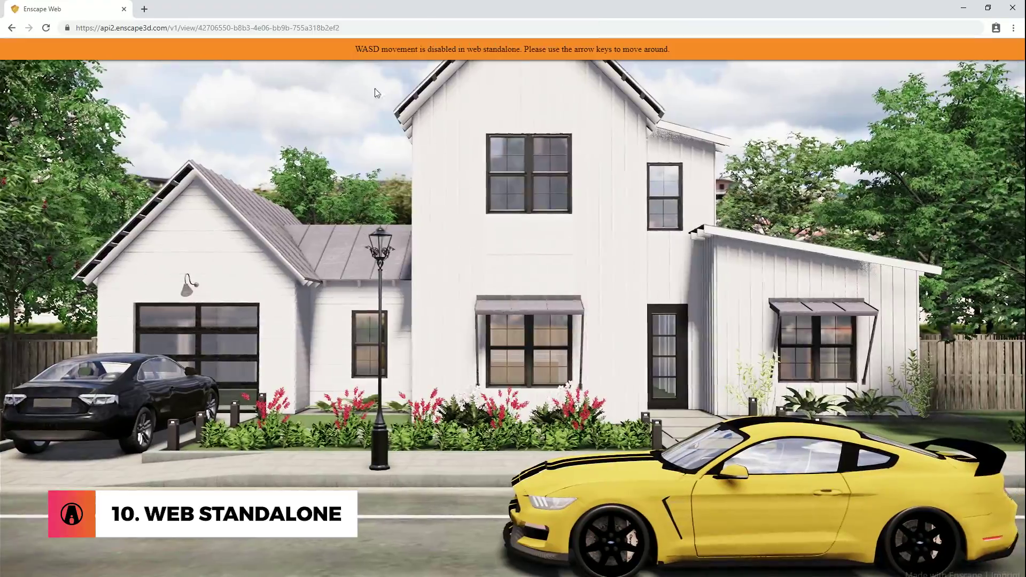
{"action": "left_click_drag", "start_coordinate": [549, 219], "coordinate": [160, 211]}
{"action": "key", "text": "Up"}
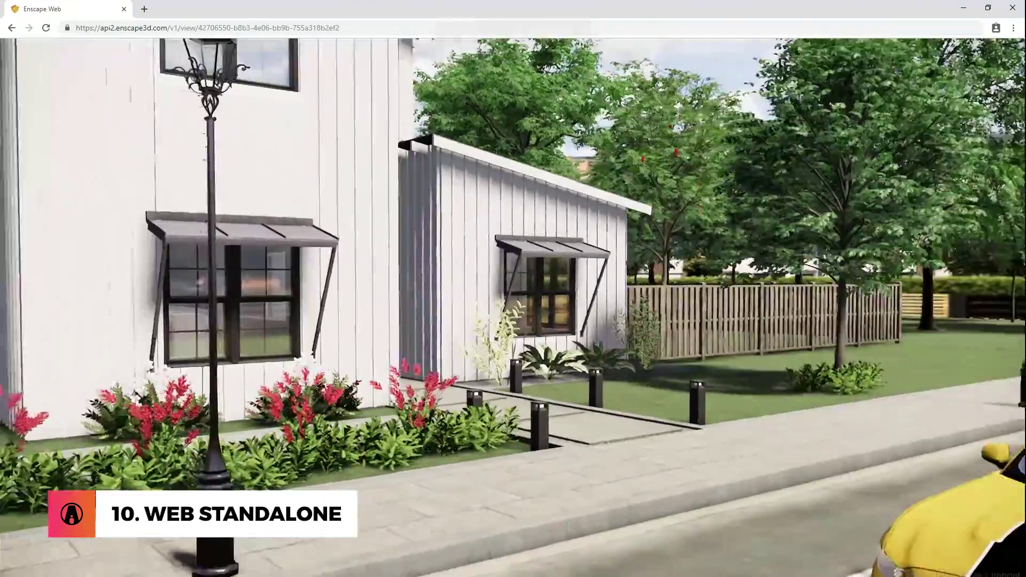
{"action": "key", "text": "Right"}
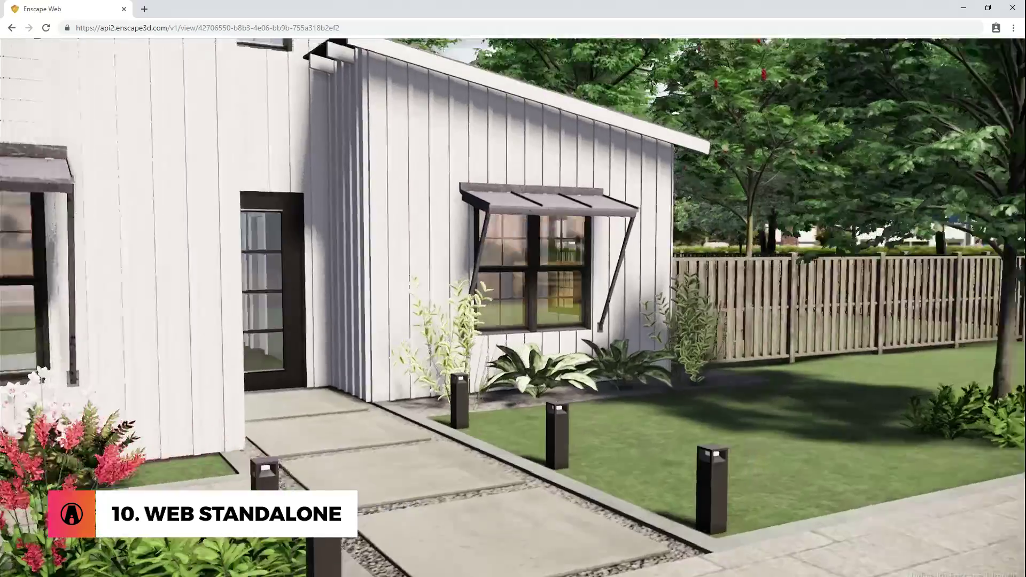
{"action": "key", "text": "Left"}
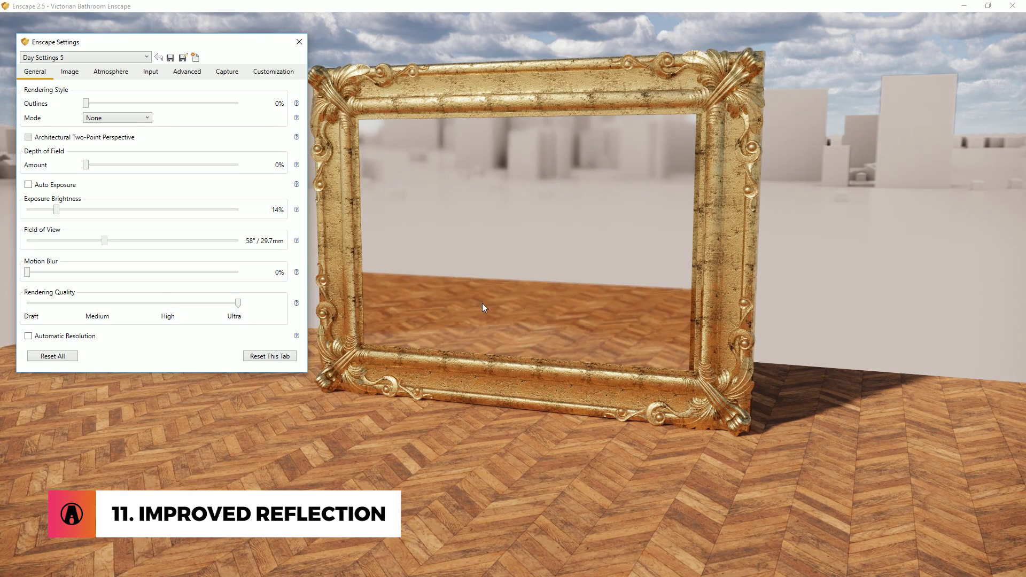
View the gold-framed mirror from farther and closer, and set the rendering quality to Ultra
{"action": "left_click", "coordinate": [652, 373]}
{"action": "key", "text": "s"}
{"action": "key", "text": "a"}
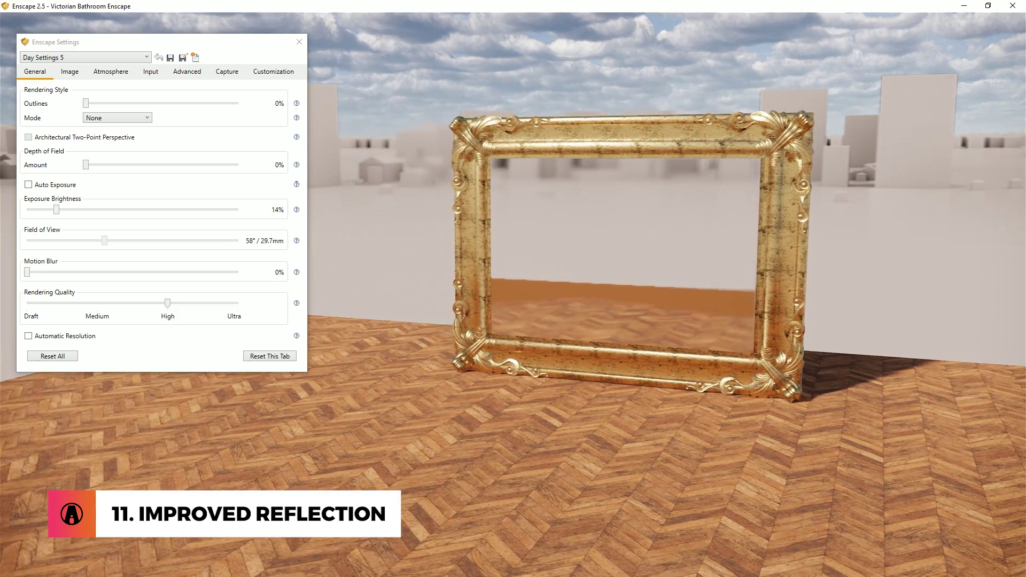
{"action": "key", "text": "d"}
{"action": "key", "text": "w"}
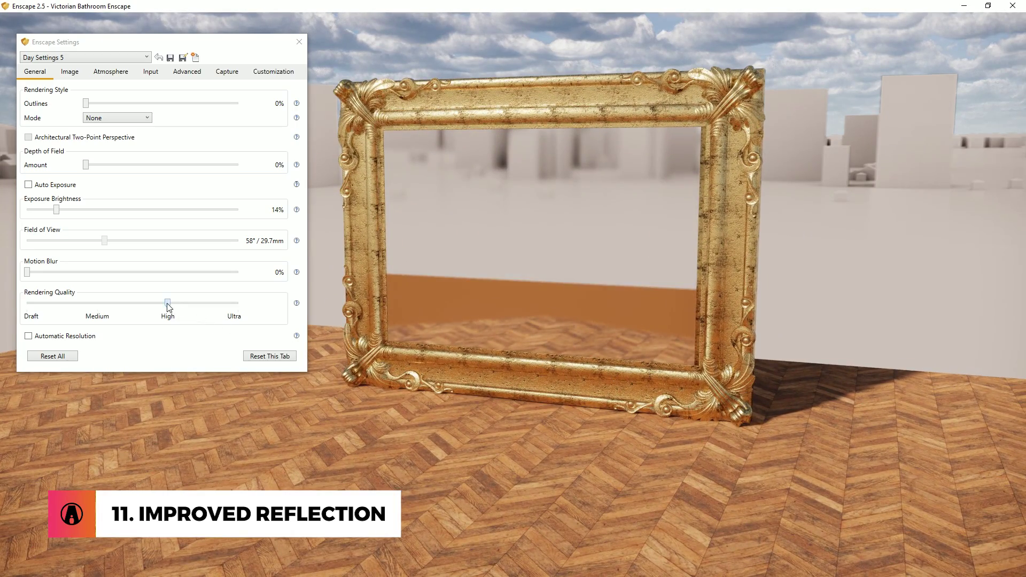
{"action": "left_click_drag", "start_coordinate": [167, 306], "coordinate": [269, 308]}
Move around the gold-framed mirror to examine the wood floor's reflection from several sides
{"action": "left_click", "coordinate": [555, 304]}
{"action": "key", "text": "w"}
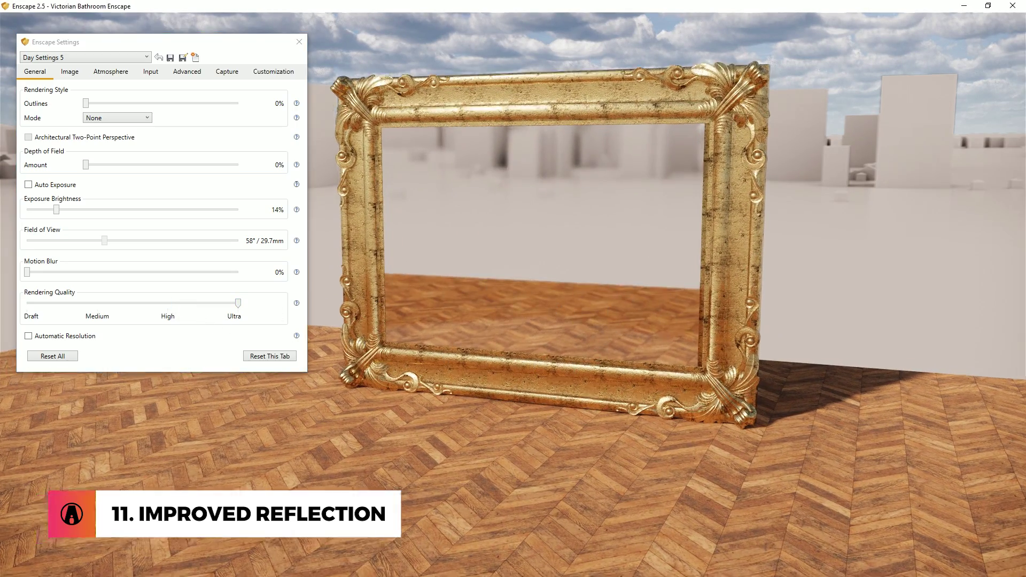
{"action": "key", "text": "s"}
{"action": "key", "text": "a"}
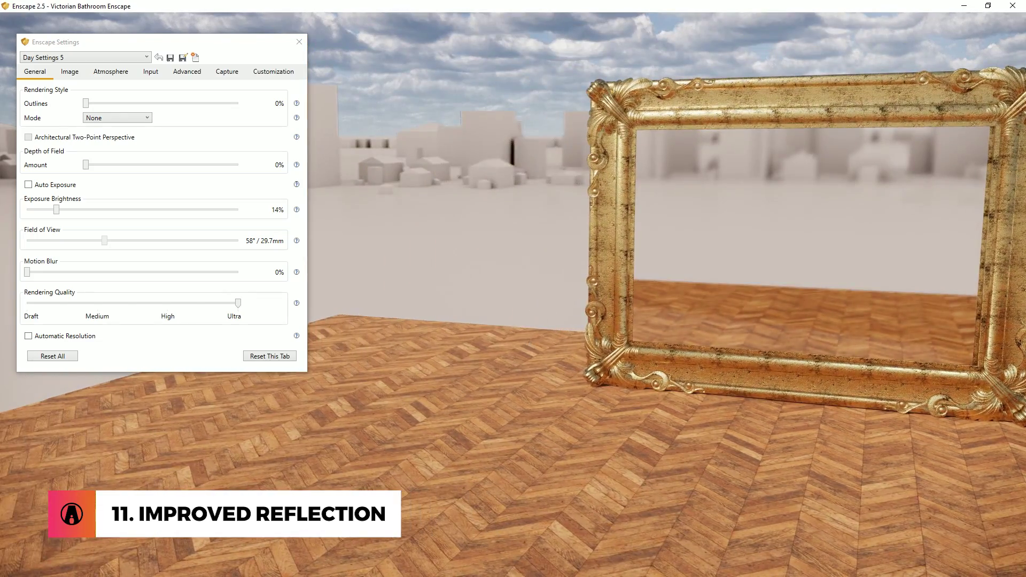
{"action": "key", "text": "d"}
{"action": "key", "text": "a"}
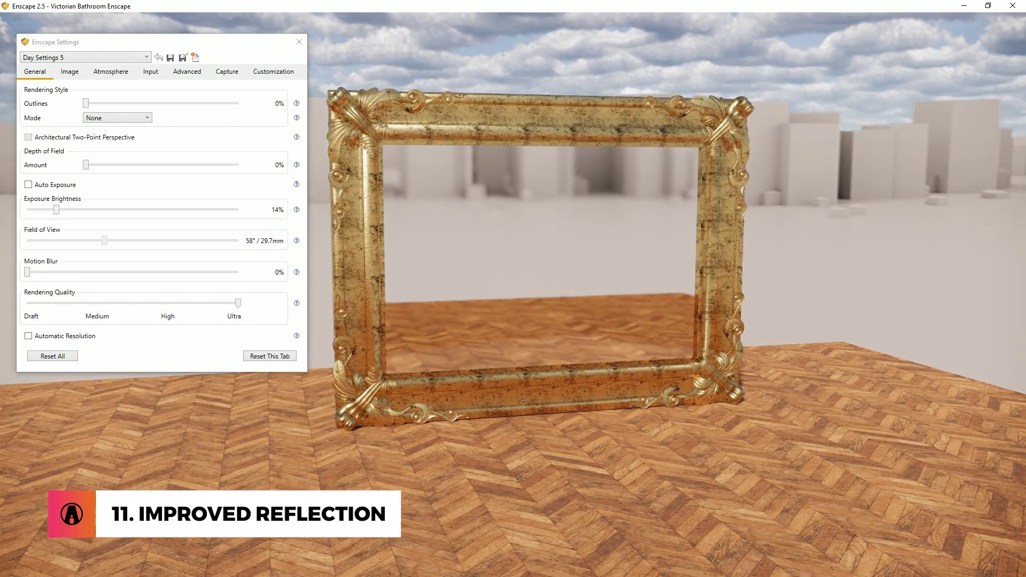